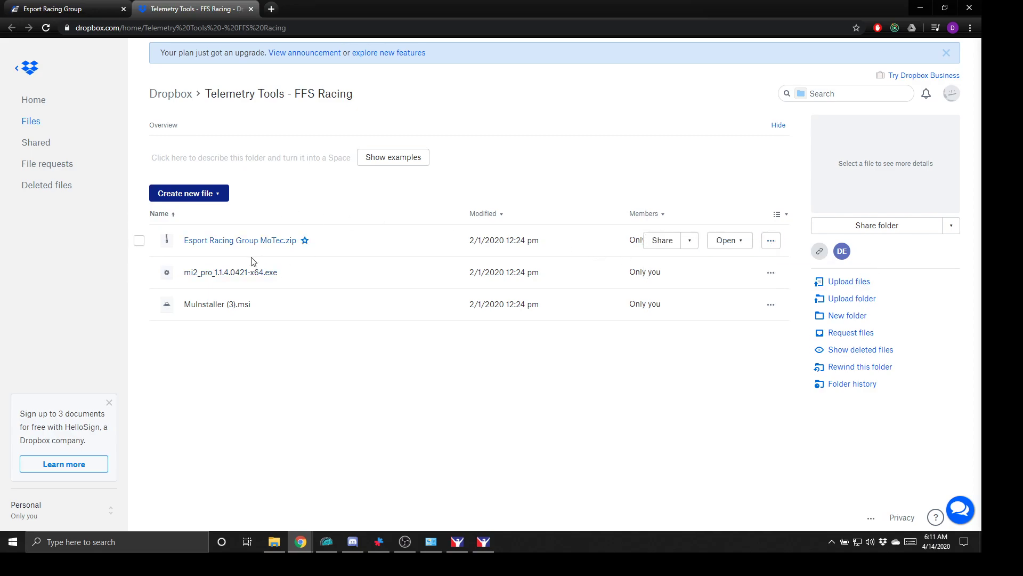
- Select all three files in the Telemetry Tools - FFS Racing folder and download them as one zip
click(139, 241)
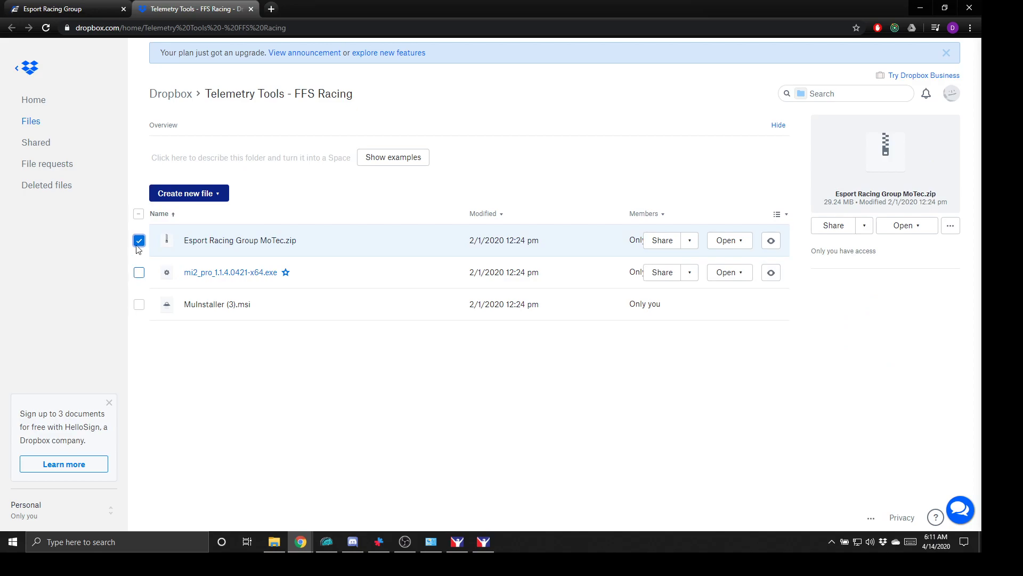
click(139, 214)
click(139, 213)
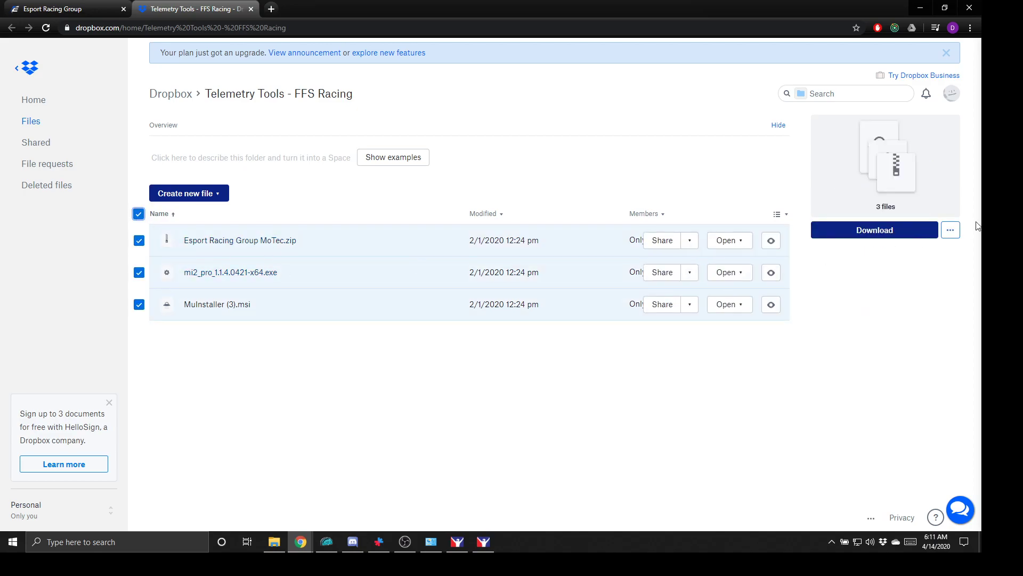
click(859, 239)
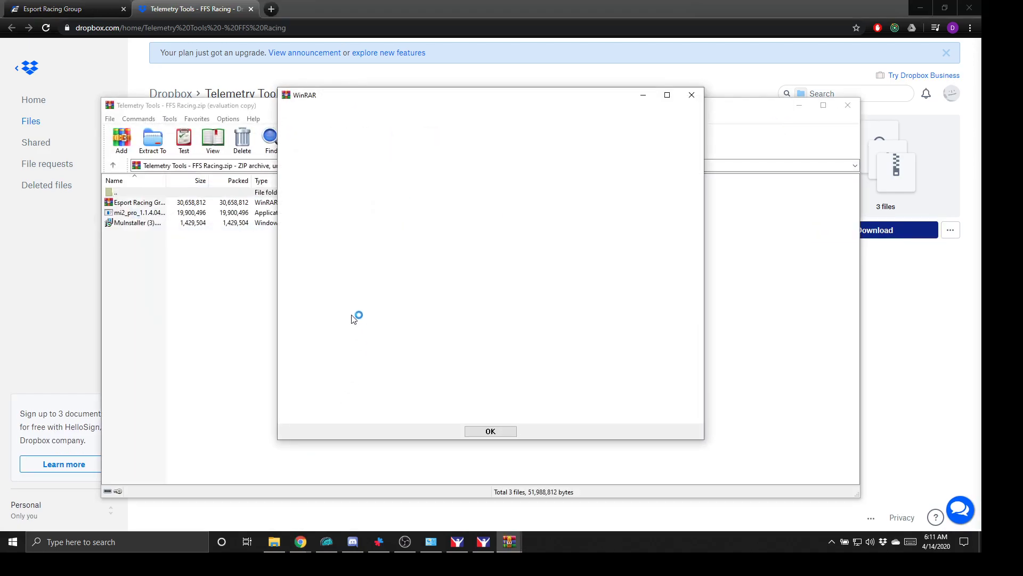
- Extract the zip into a Telemetry Tools - FFS Racing folder in Downloads and close WinRAR
click(691, 95)
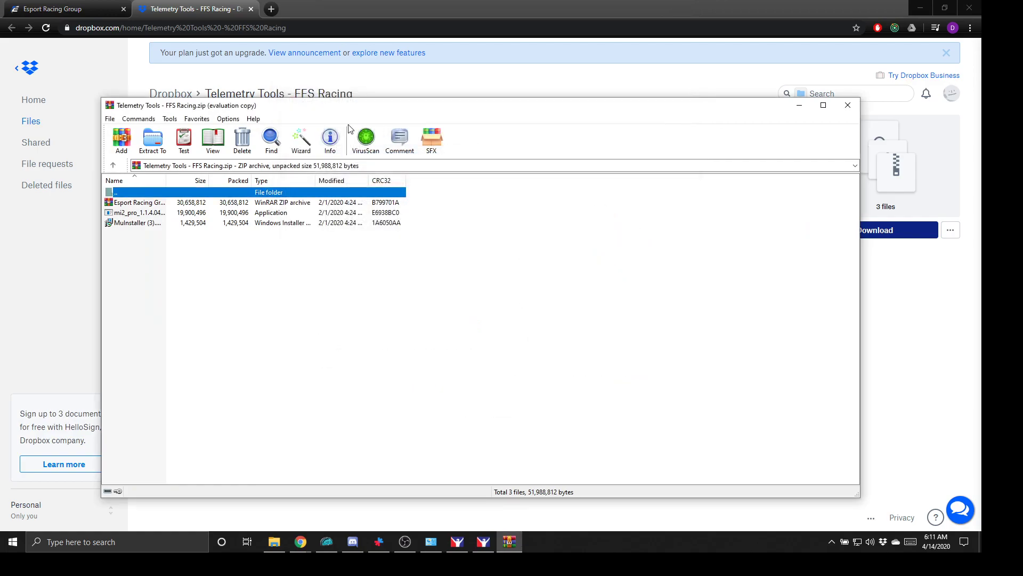
click(153, 139)
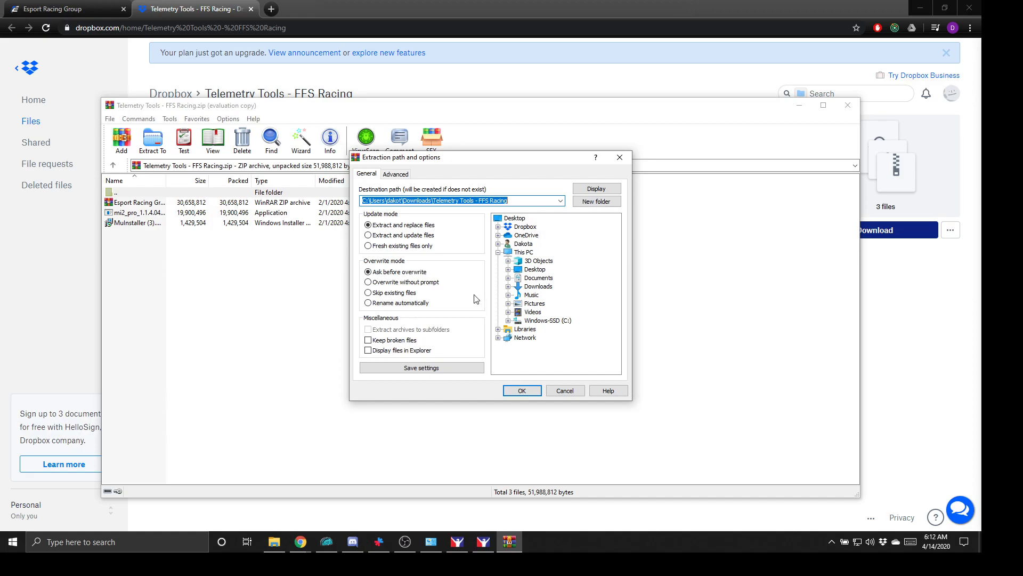
click(522, 390)
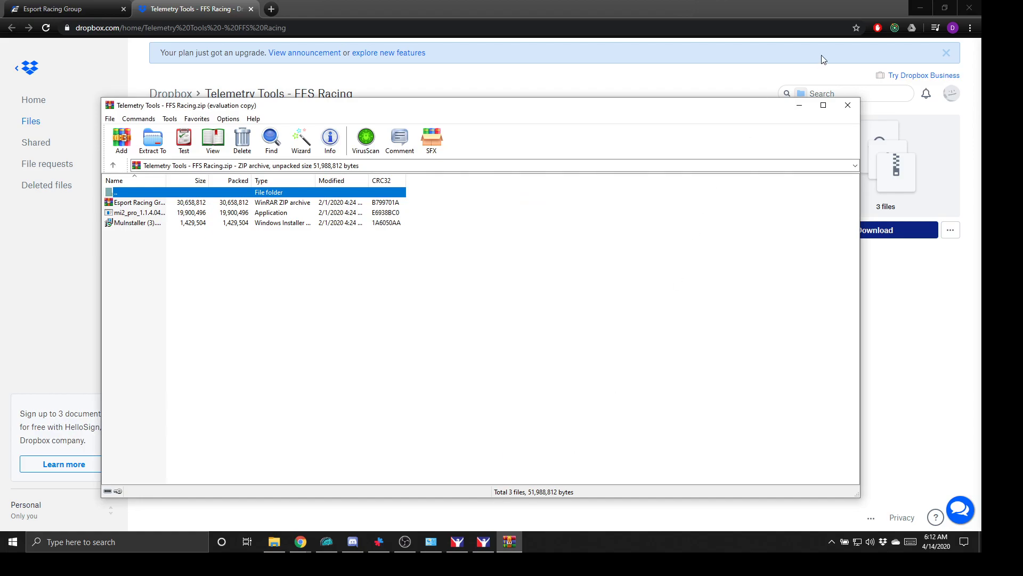
click(848, 105)
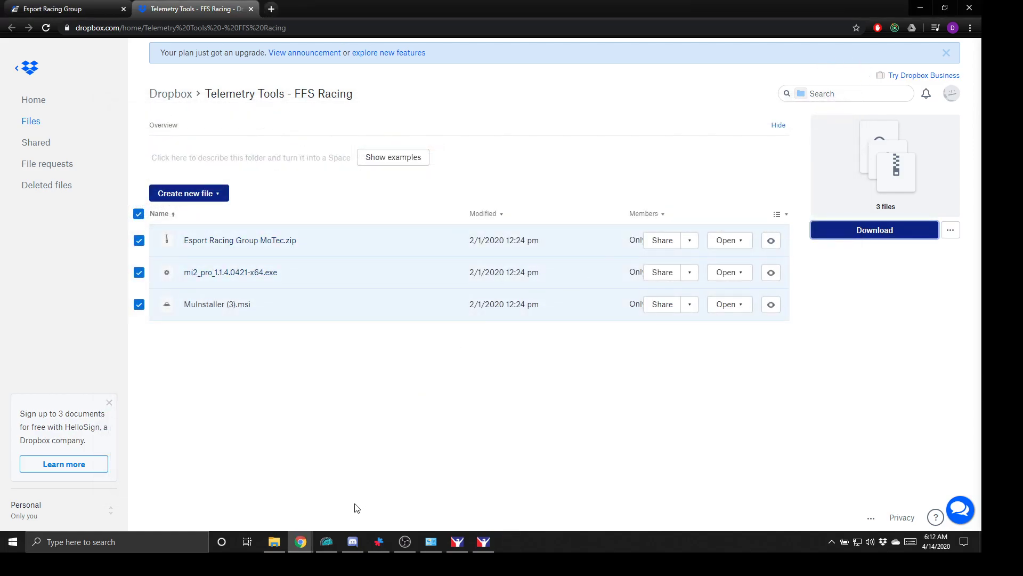
- Open Downloads in File Explorer and enter the extracted Telemetry Tools - FFS Racing folder
click(274, 541)
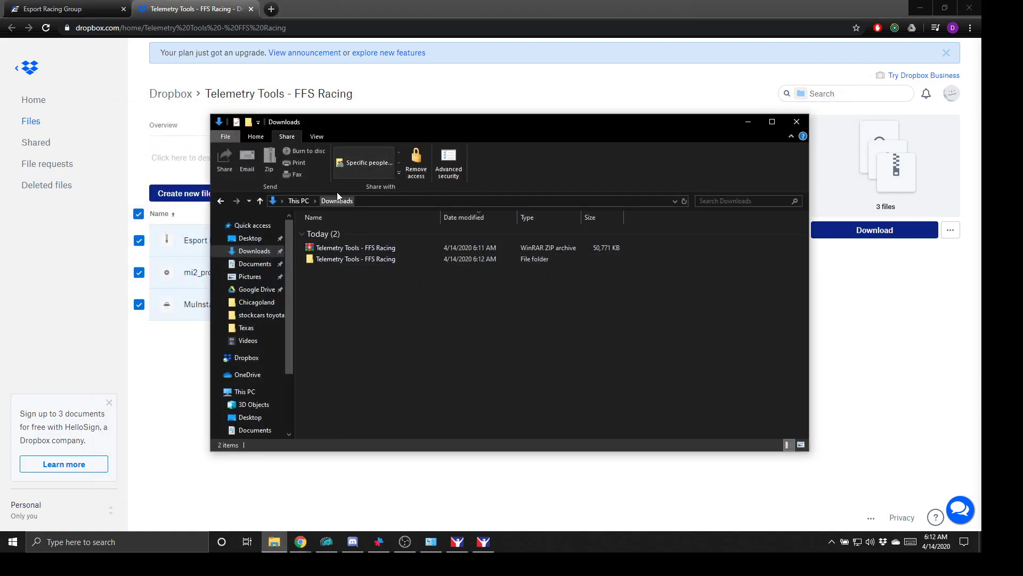
double_click(355, 259)
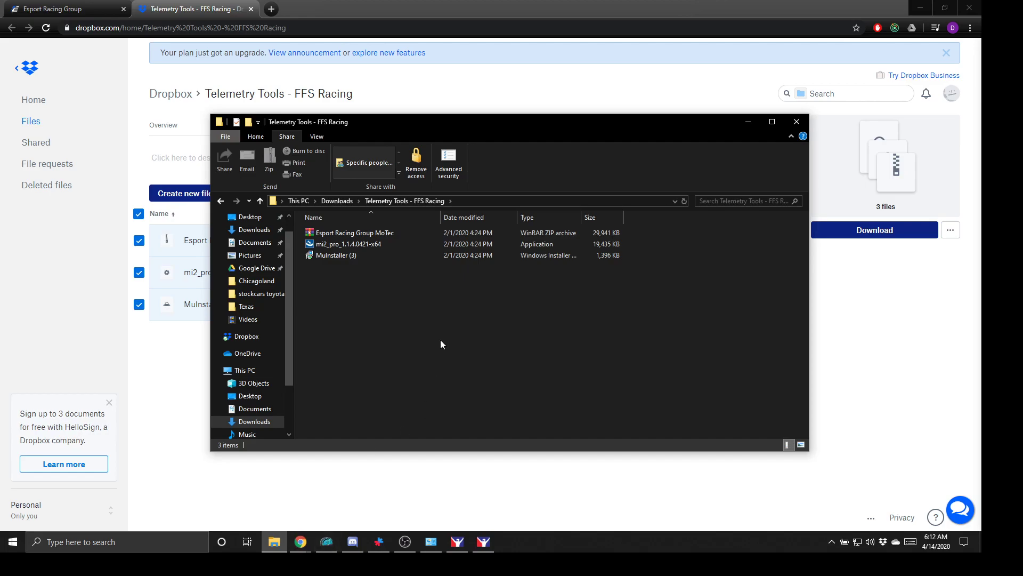
mouse_move(352, 260)
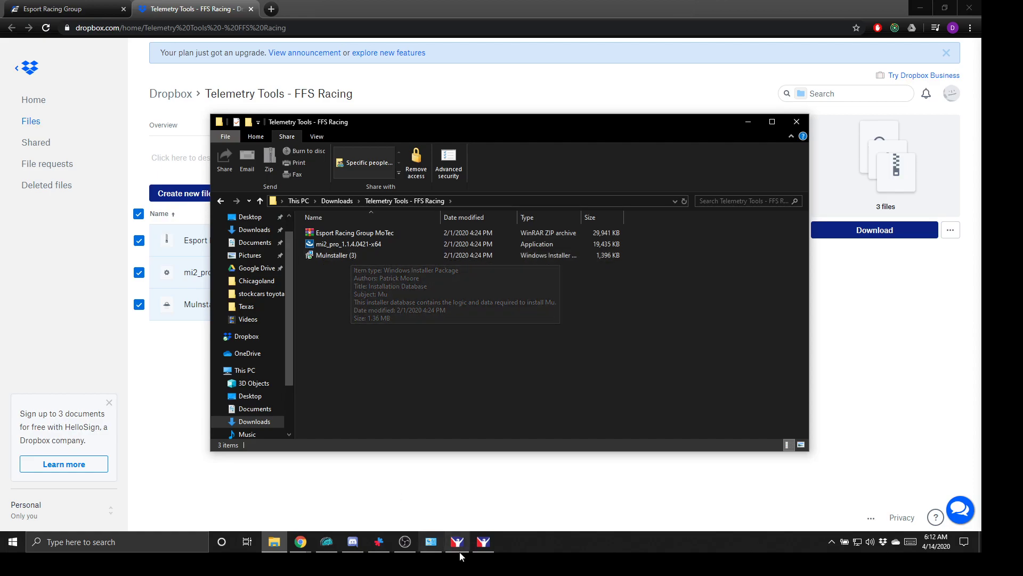
- Exit the background Mu from the tray and relaunch it by searching 'mu'
click(832, 544)
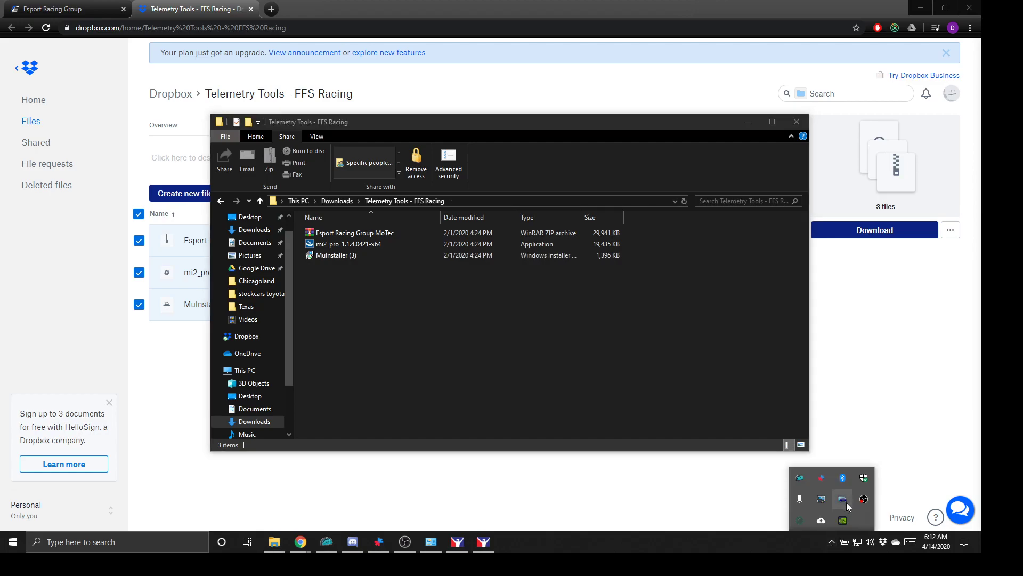
right_click(797, 477)
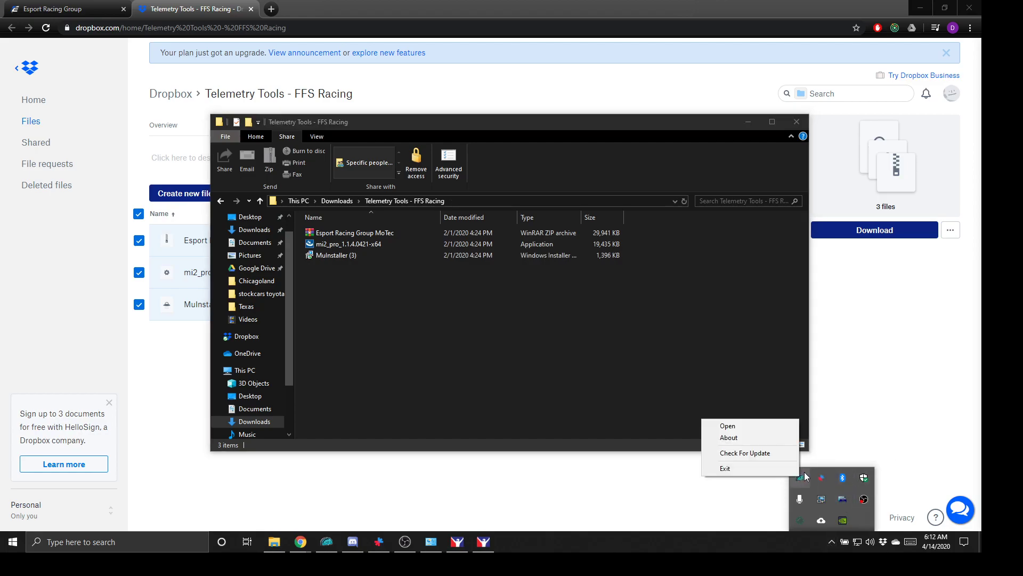
click(754, 466)
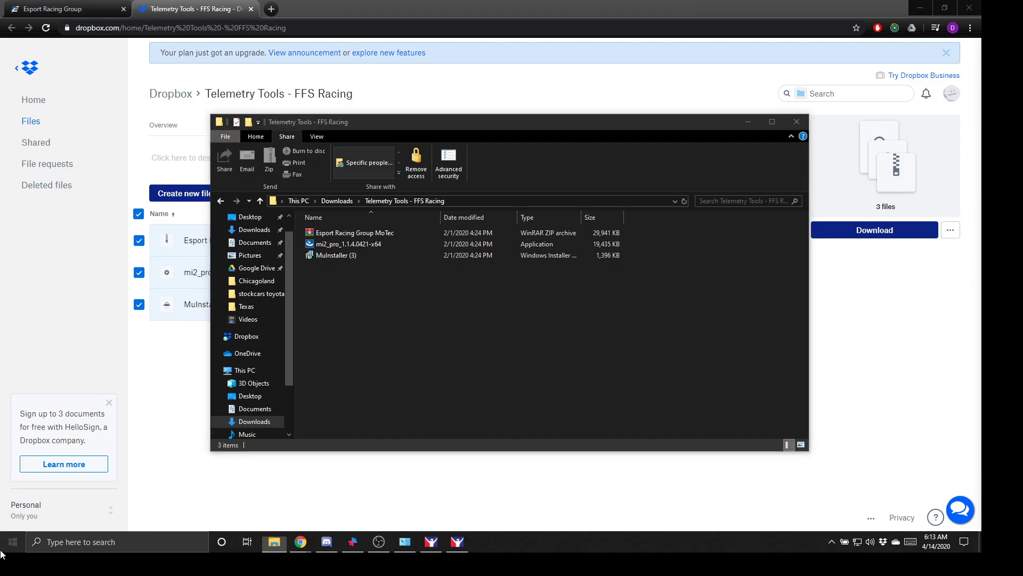
click(1, 551)
text(mu)
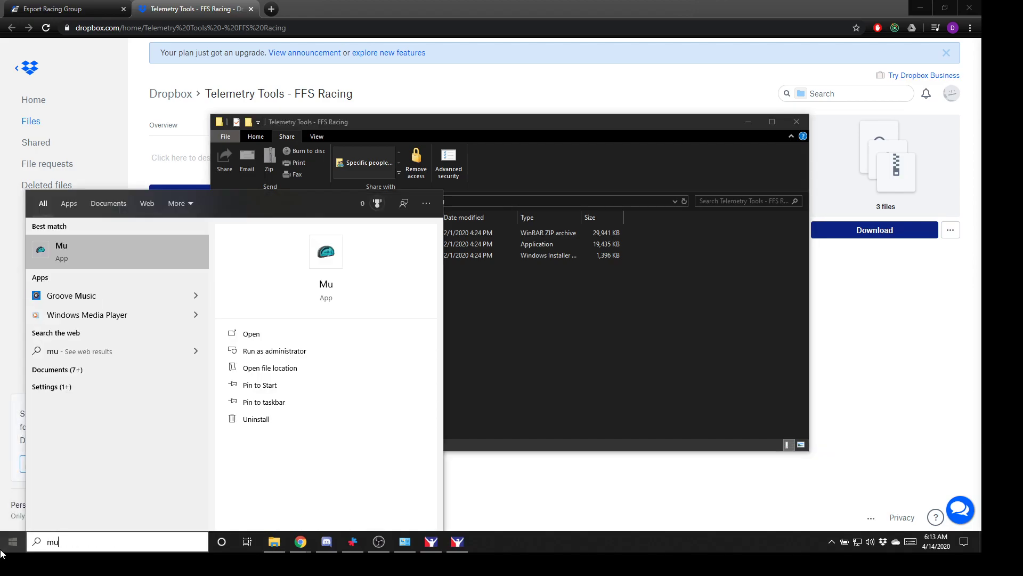
key(Return)
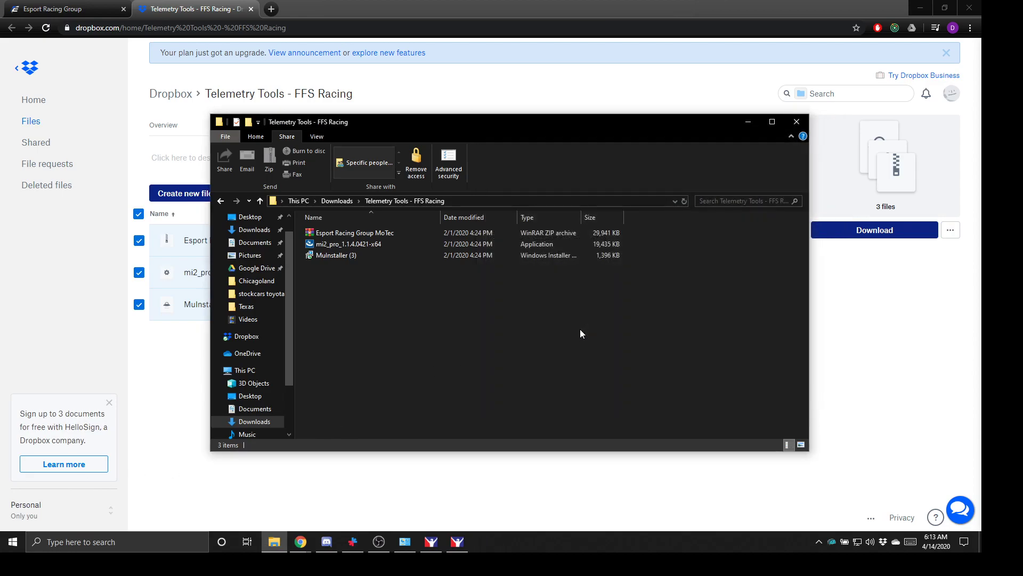
- Relaunch Mu from a second 'mu' search, bringing up its update error
click(827, 539)
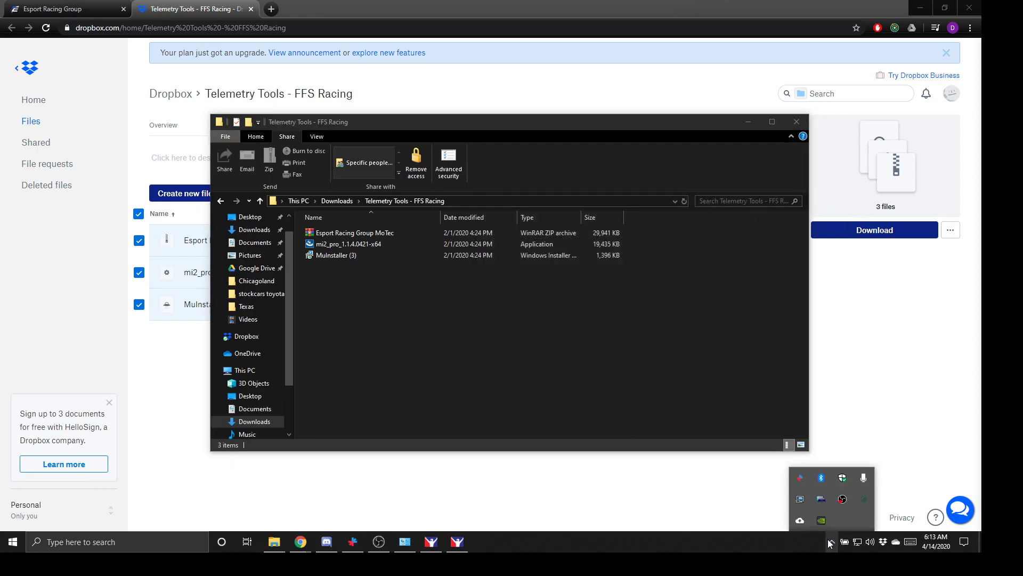
click(827, 539)
click(2, 547)
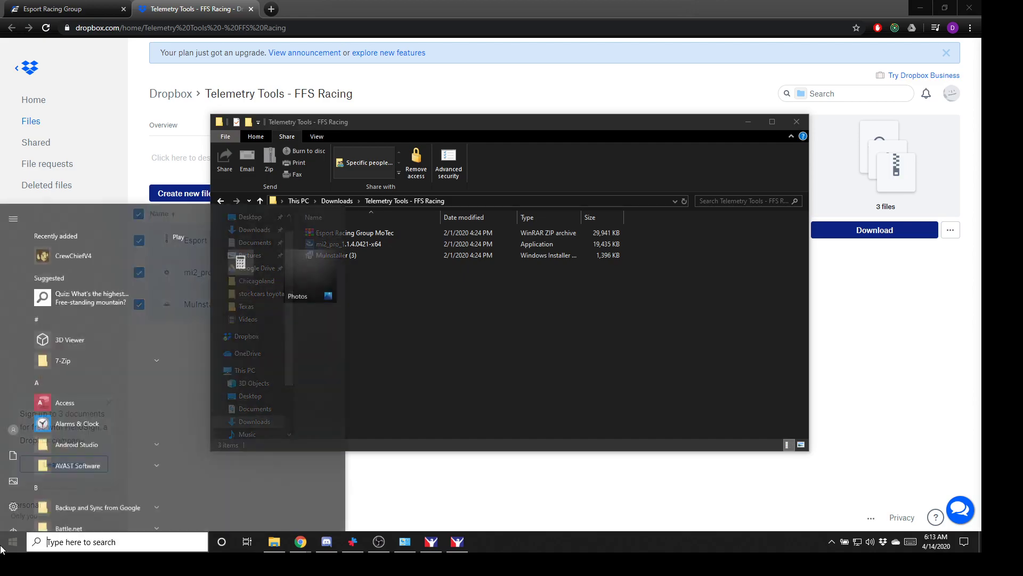
text(mu)
key(Return)
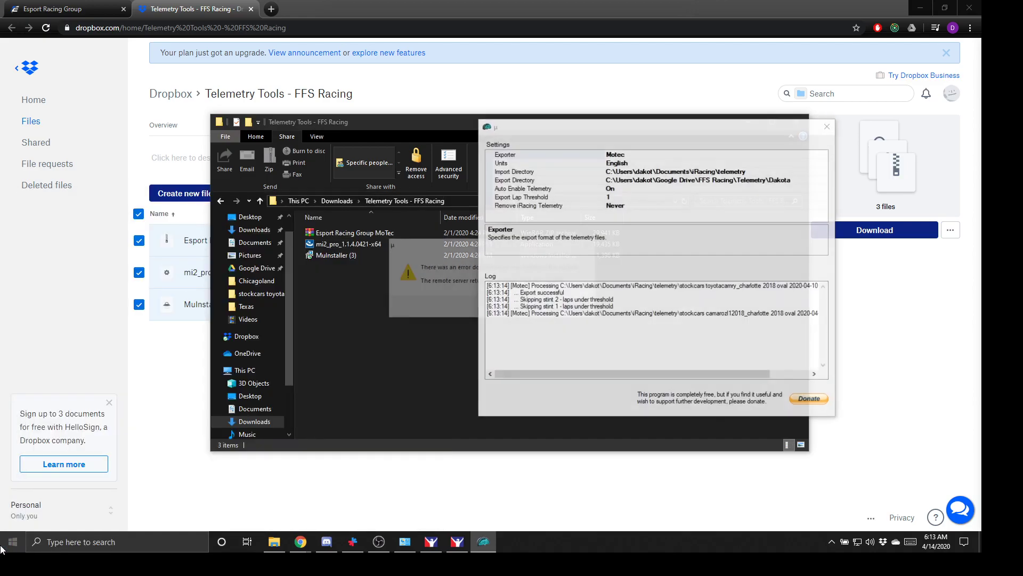
click(833, 545)
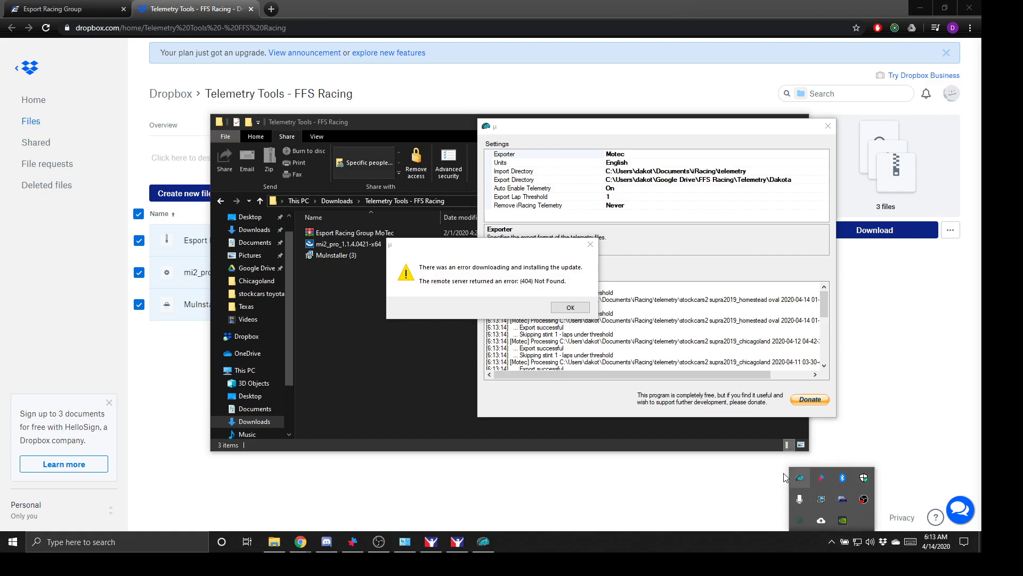
click(473, 282)
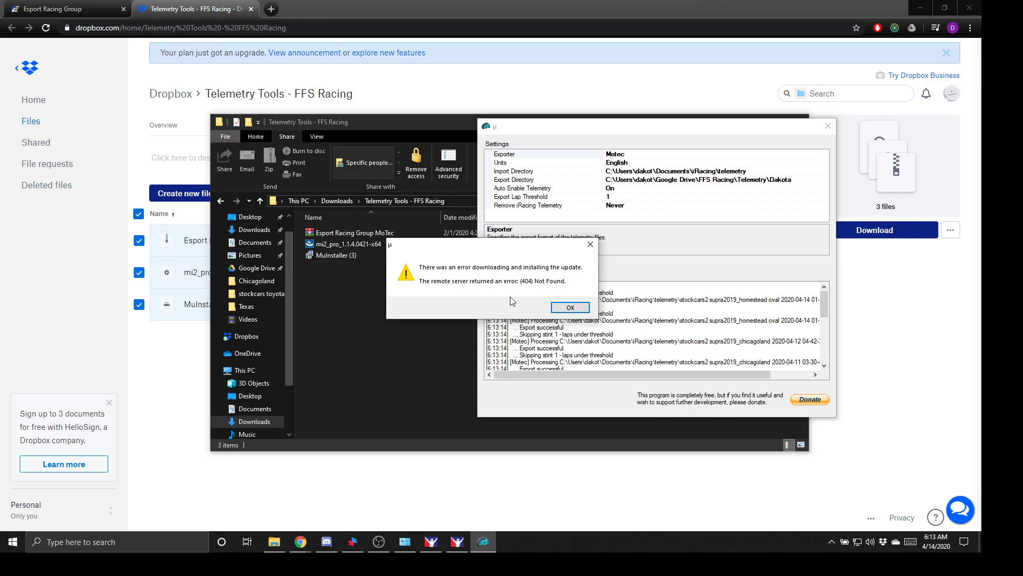
- Dismiss the (404) Not Found update error with OK
click(570, 308)
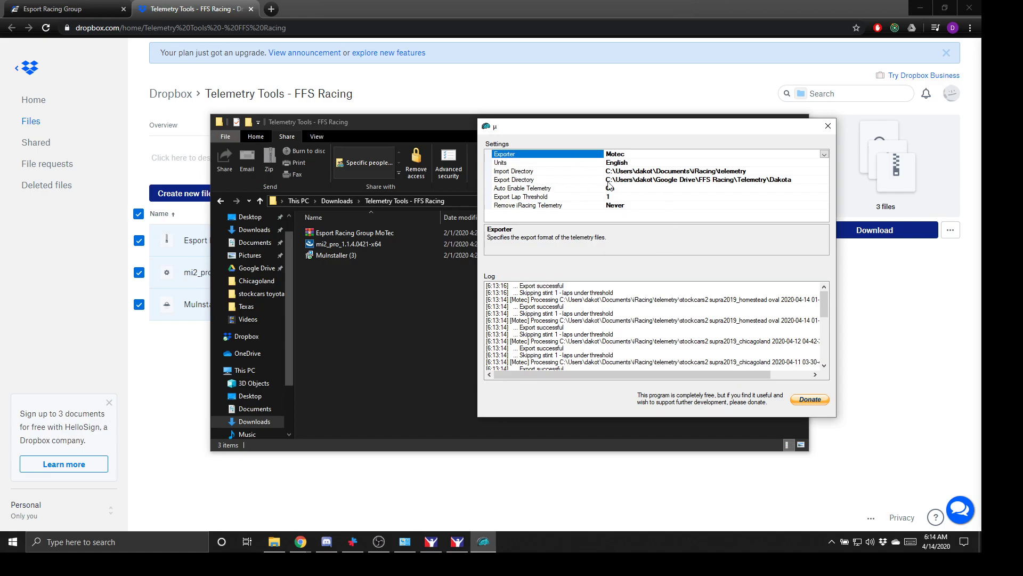
scroll(581, 311, down, 5)
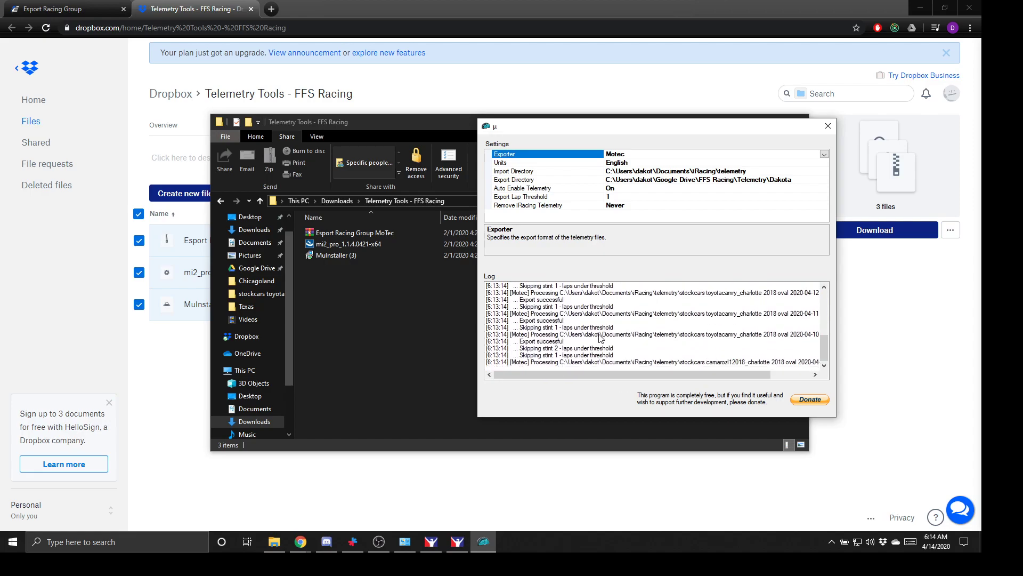
scroll(600, 339, up, 5)
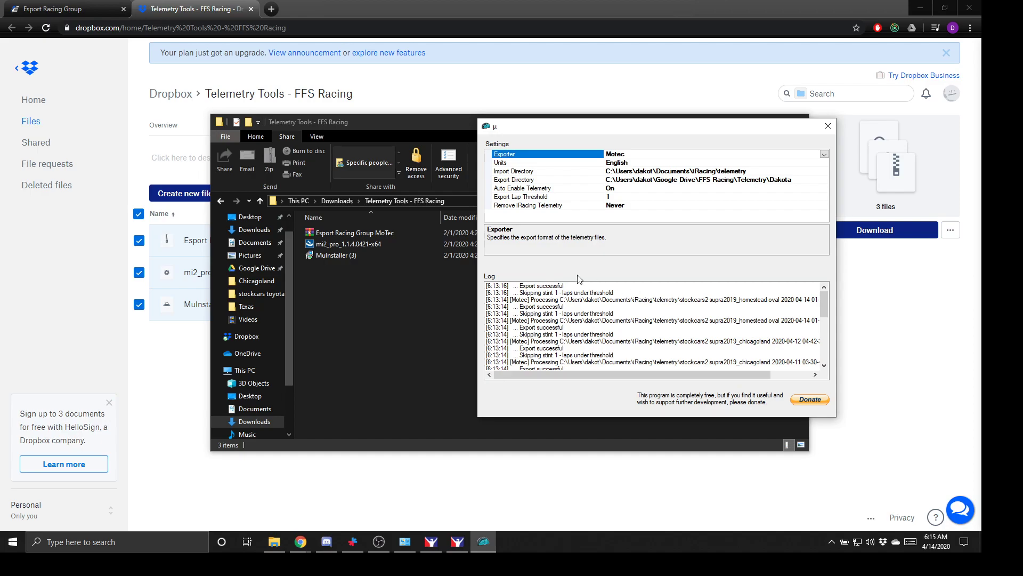
- Run the mi2_pro installer from the Telemetry Tools - FFS Racing folder and pass the welcome page
click(349, 300)
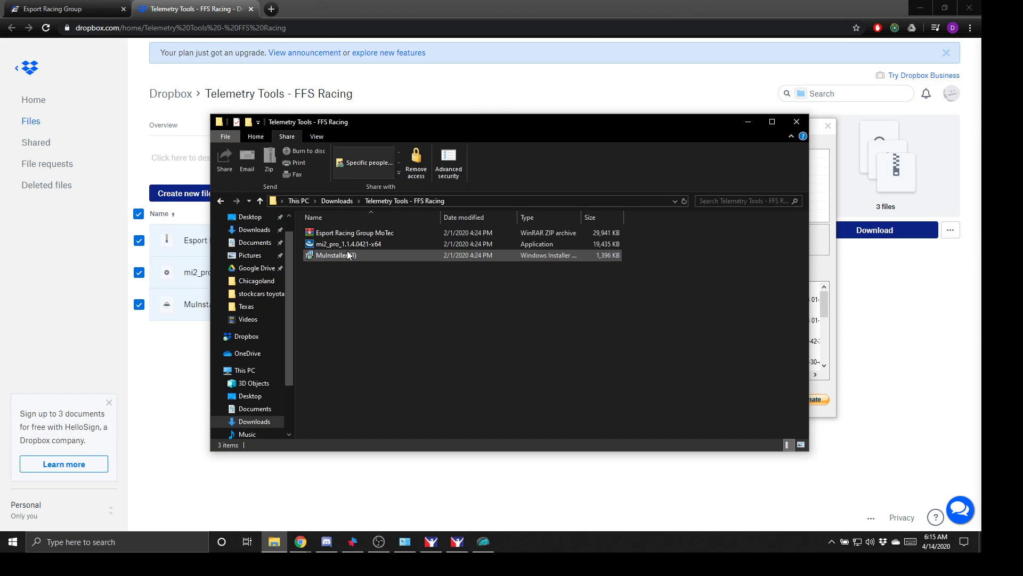
double_click(349, 245)
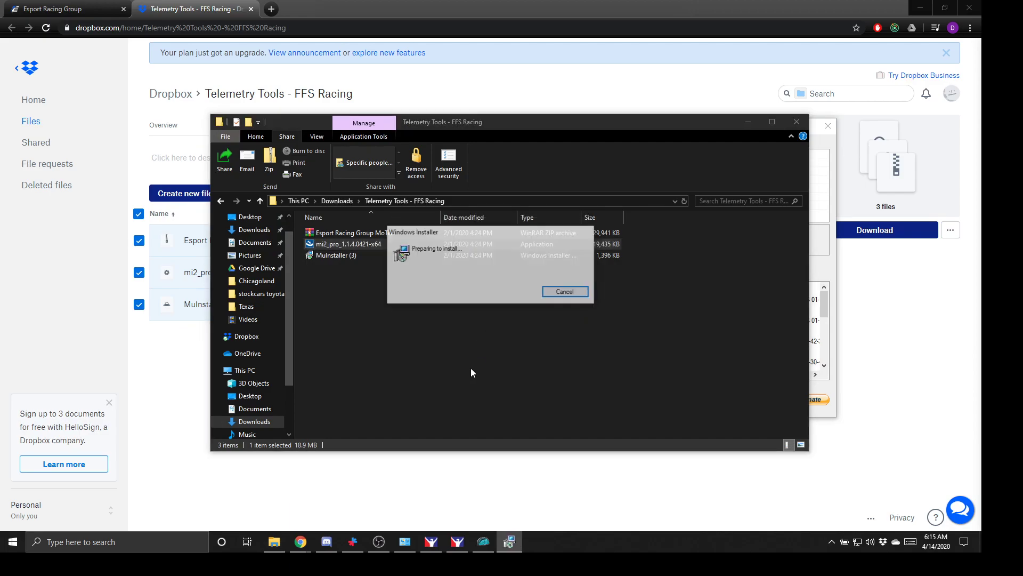
key(Return)
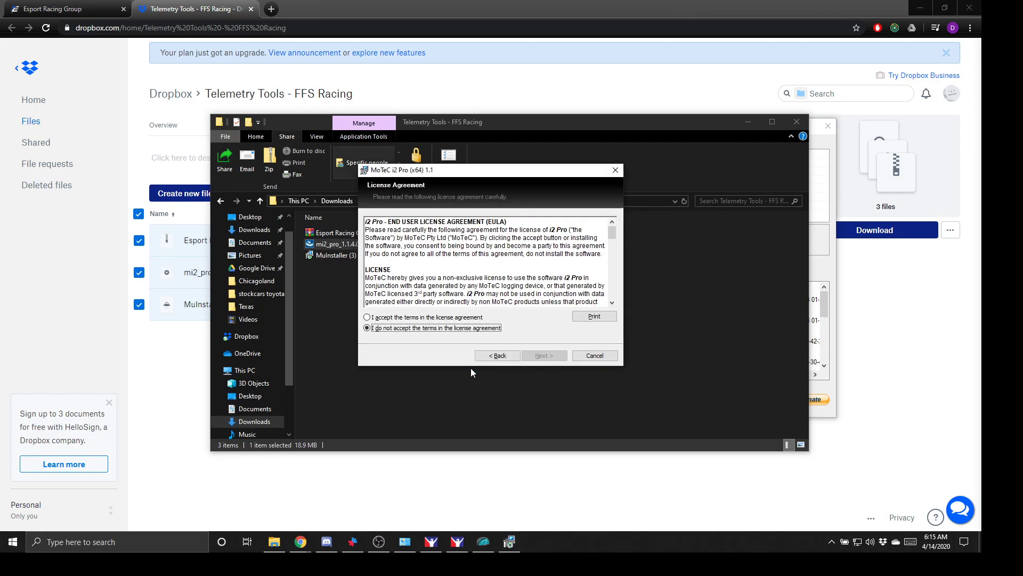
- Accept the licence, install with admin approval, and untick 'Show the readme file'
click(444, 318)
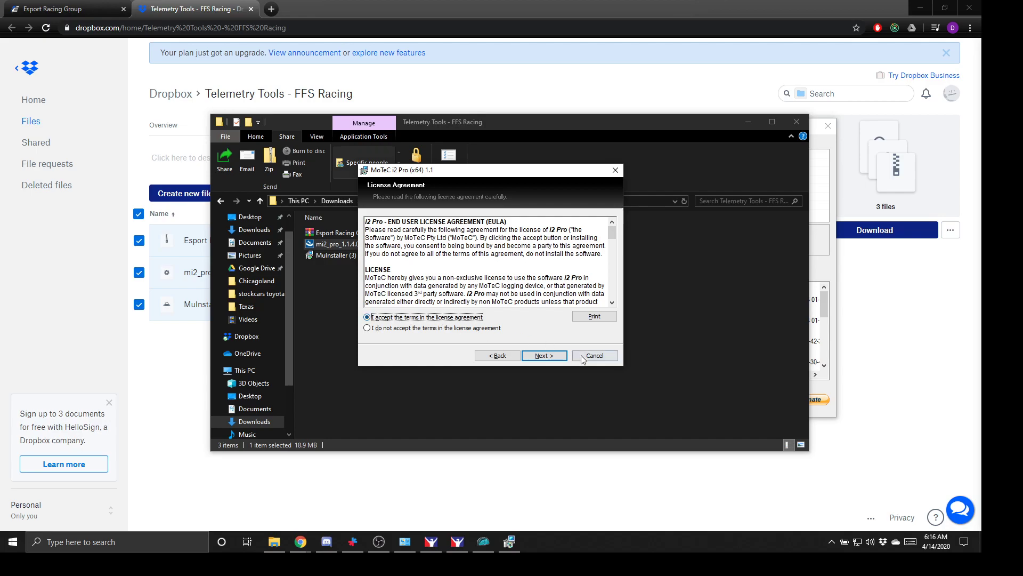
click(540, 356)
click(539, 355)
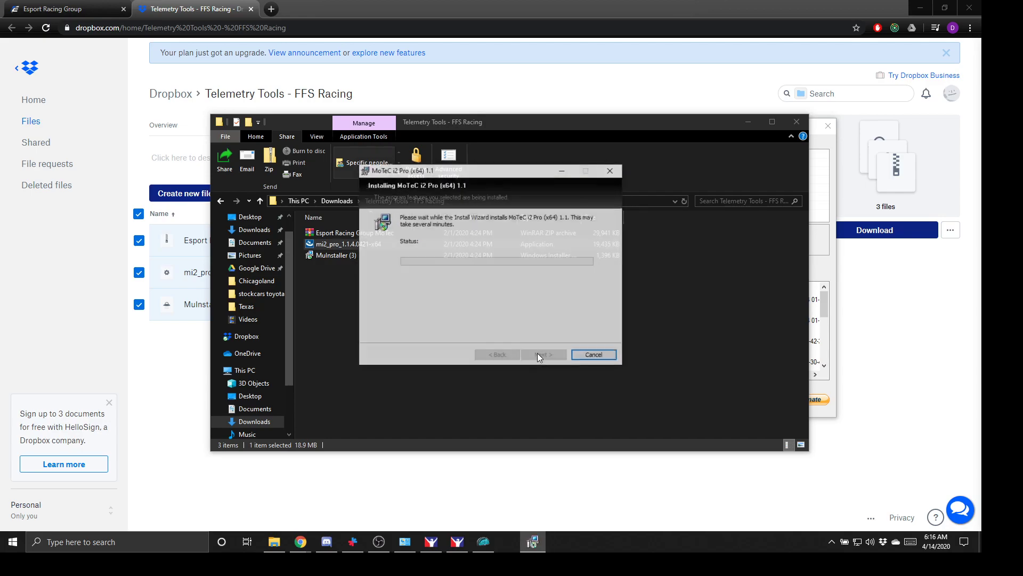
click(537, 354)
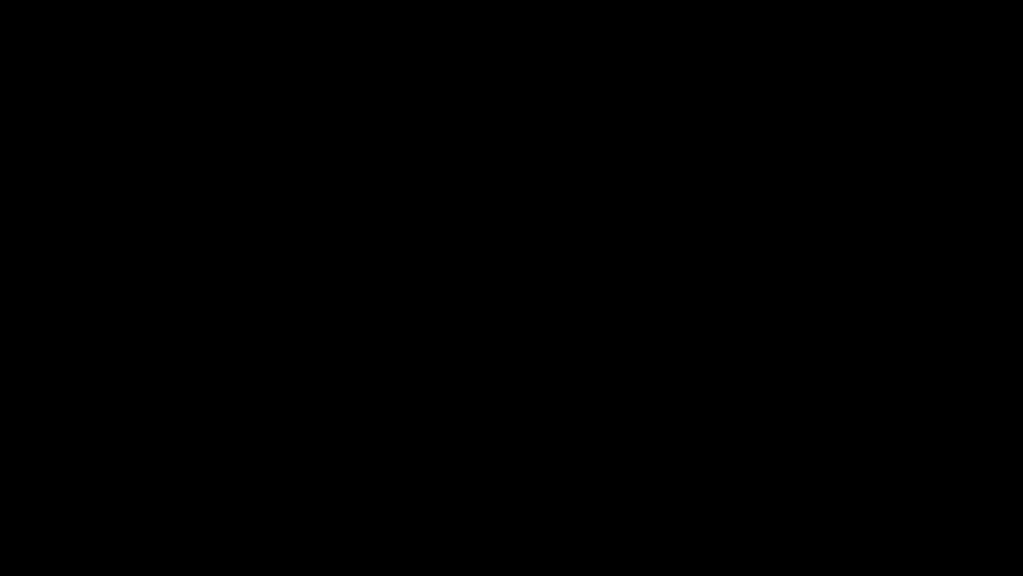
click(472, 348)
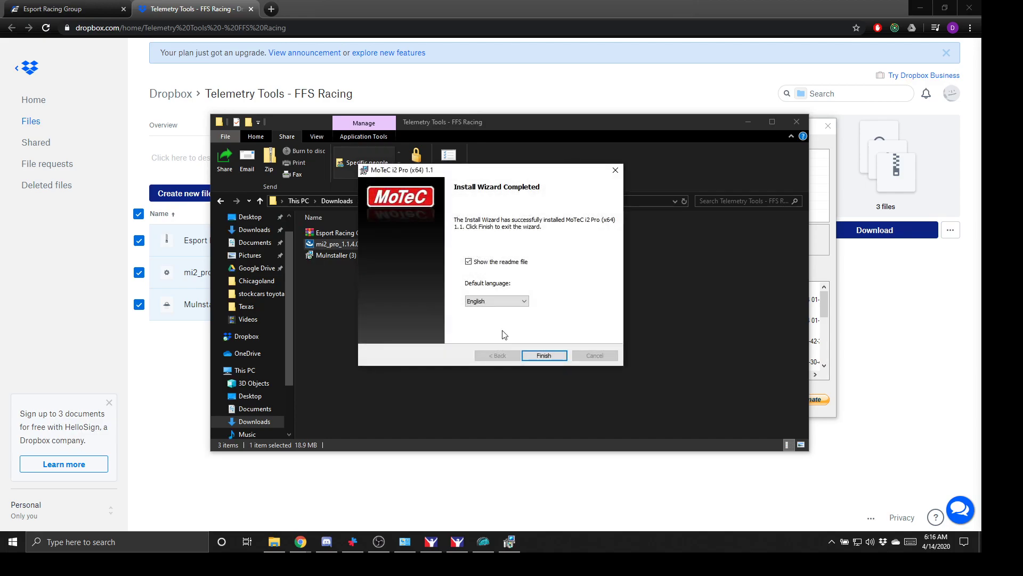
click(469, 262)
- Finish the installer and launch MoTeC i2 Pro by searching 'mo'
click(544, 356)
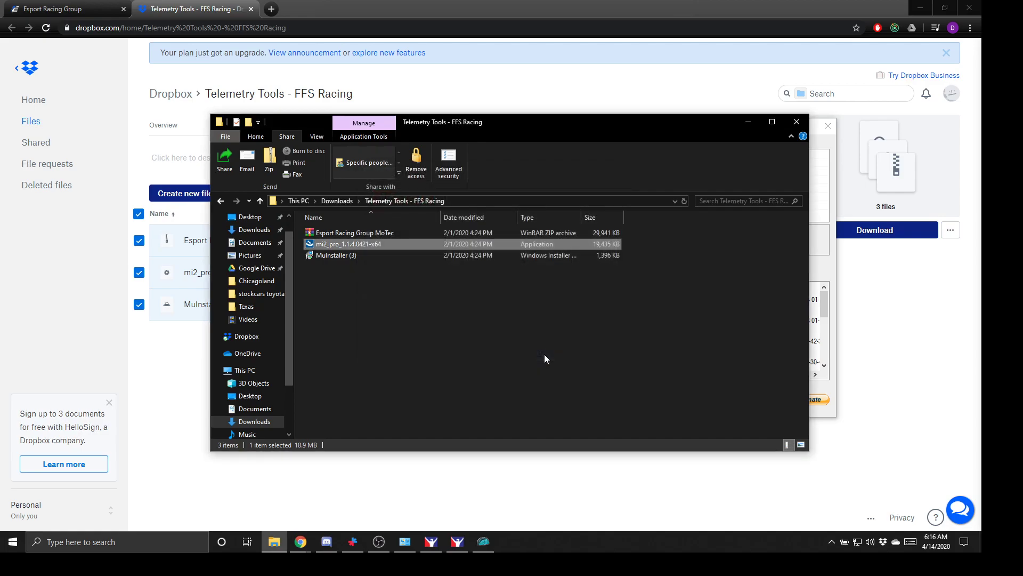
key(super)
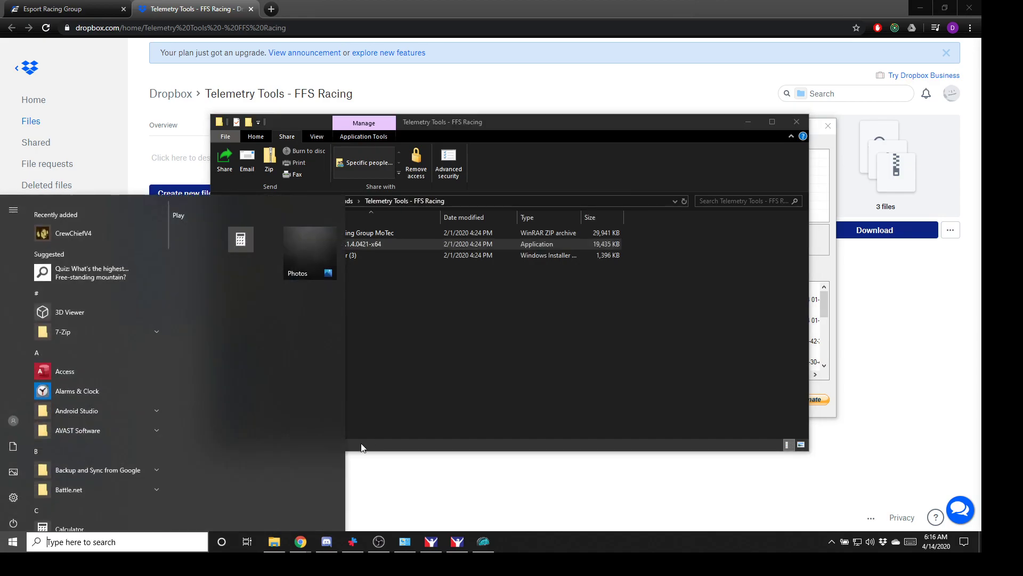
text(mo)
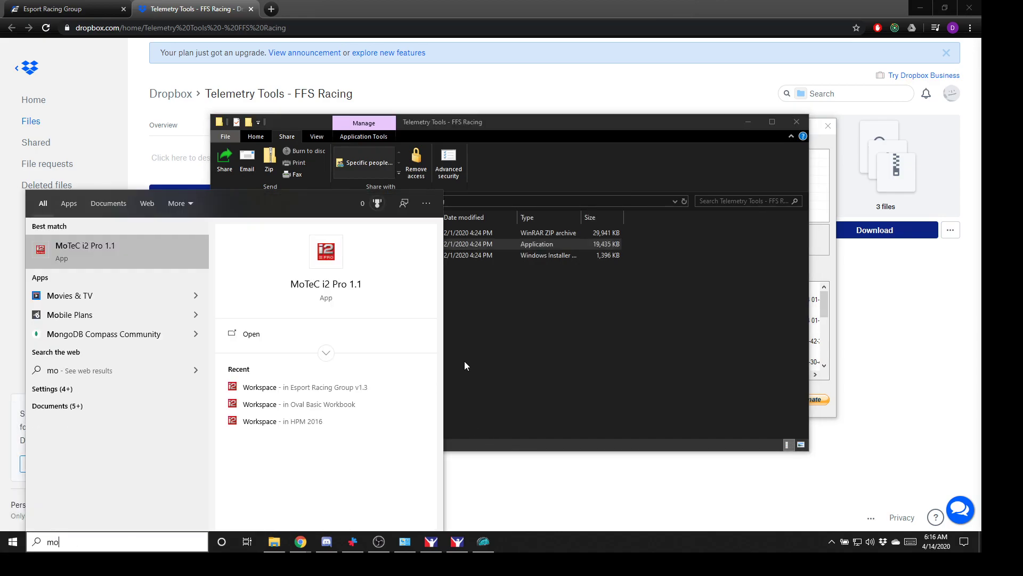
key(Return)
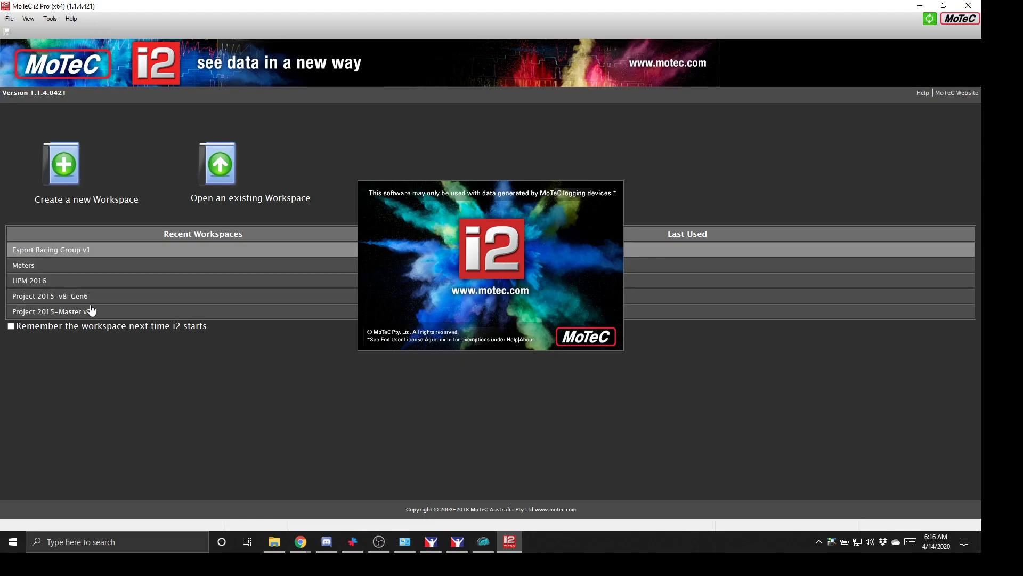
- Browse the existing workspaces (Esport Racing Group v1, HPM 2016), cancel, and return to the Telemetry Tools folder
click(215, 191)
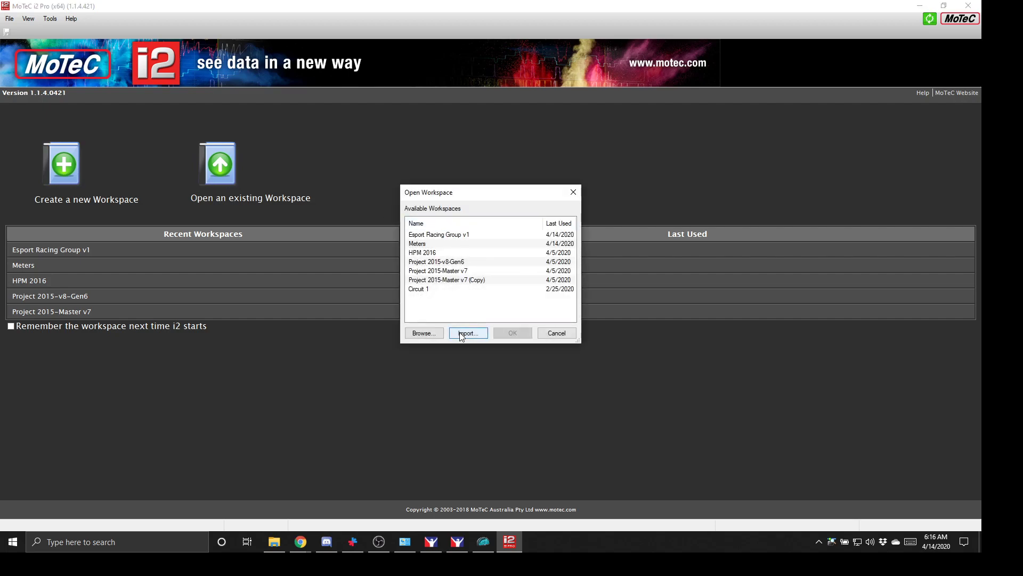
click(462, 236)
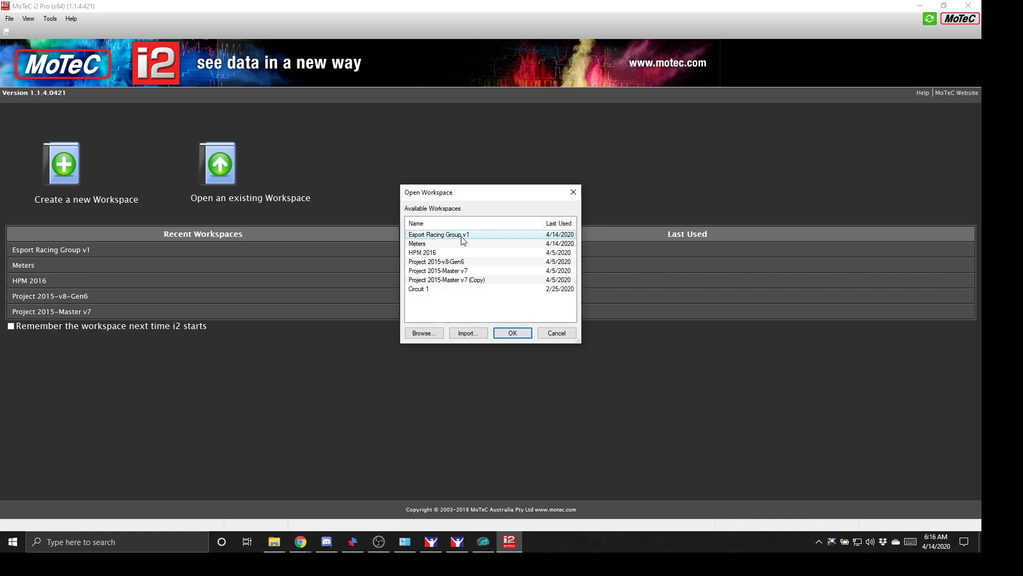
click(462, 253)
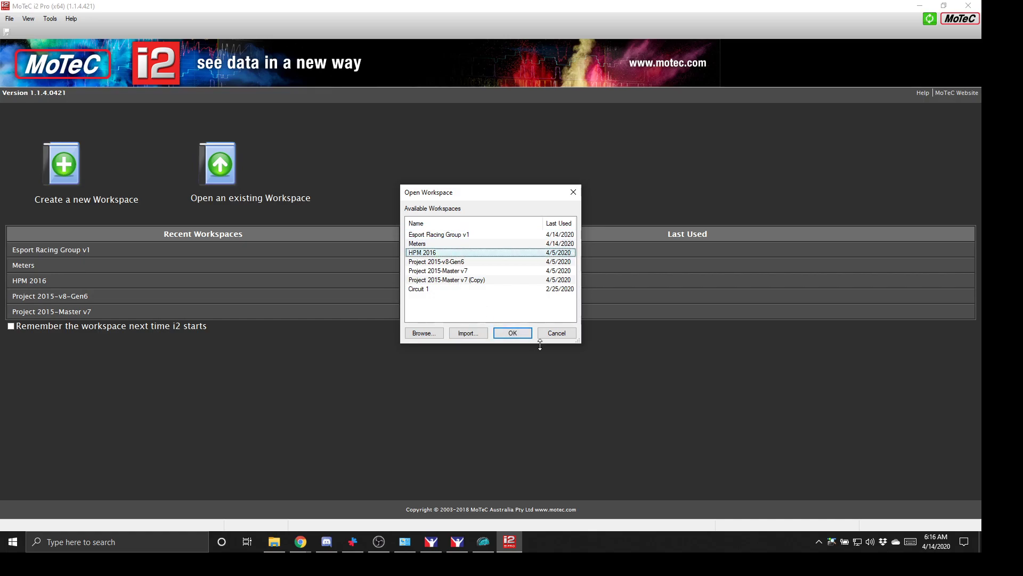
click(556, 333)
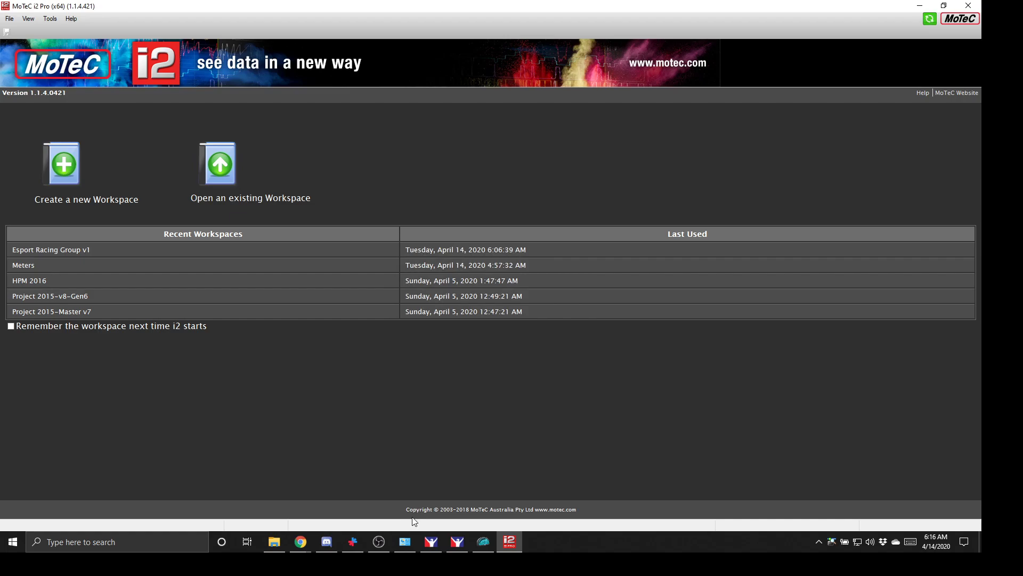
mouse_move(376, 540)
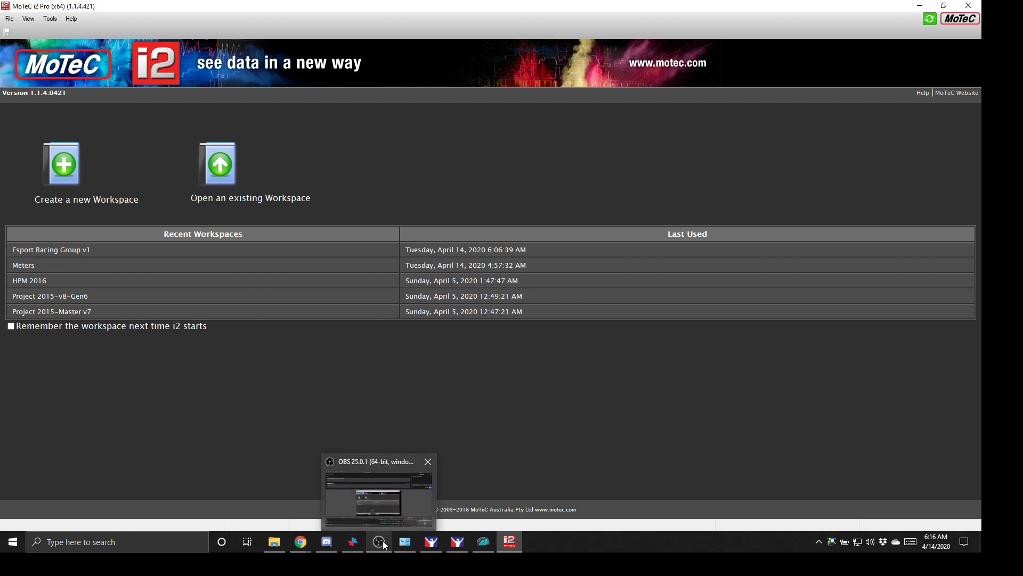
click(280, 540)
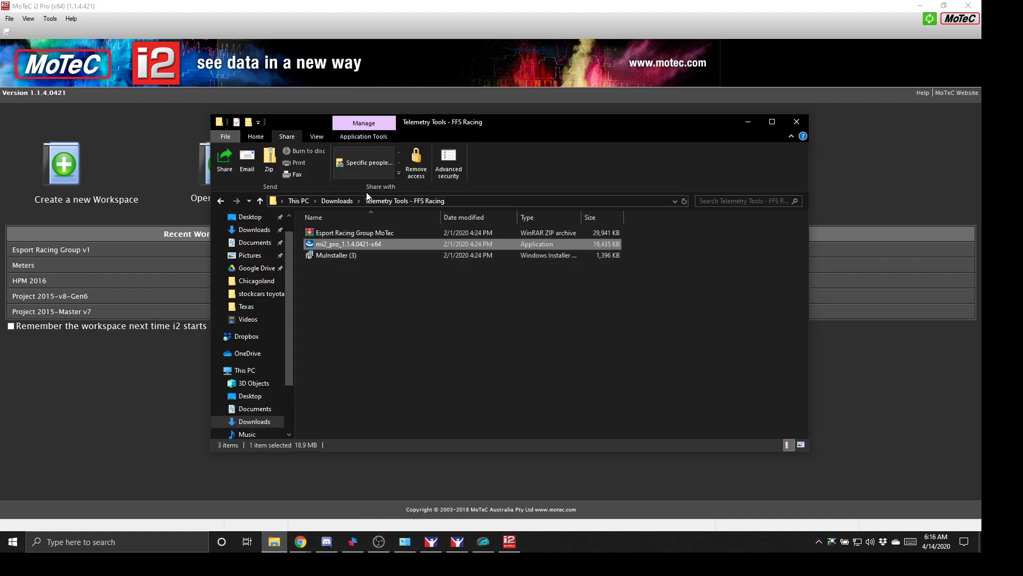
- Open Esport Racing Group MoTec.zip in WinRAR and bring up the extraction path options
click(358, 233)
double_click(359, 232)
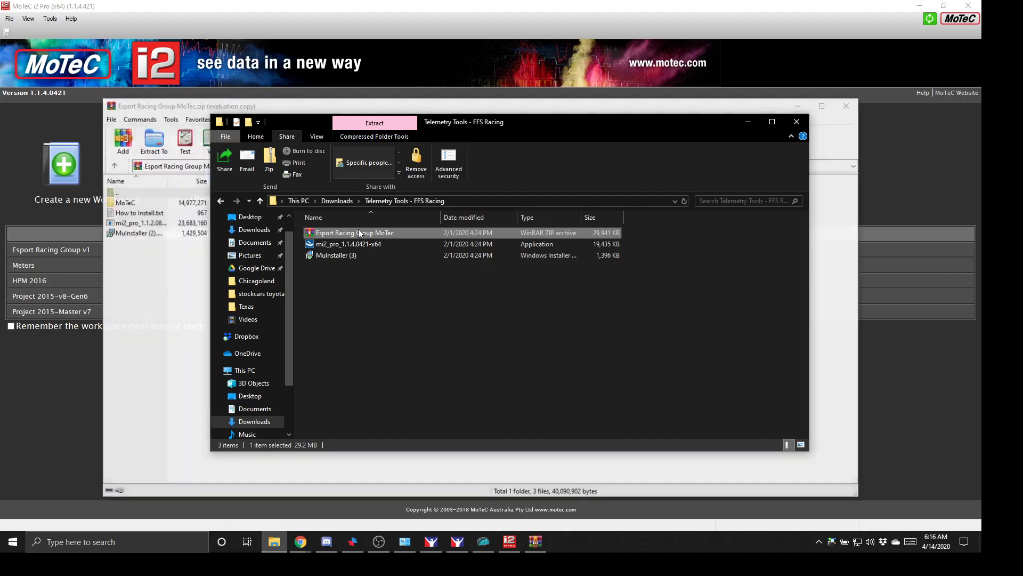
click(148, 314)
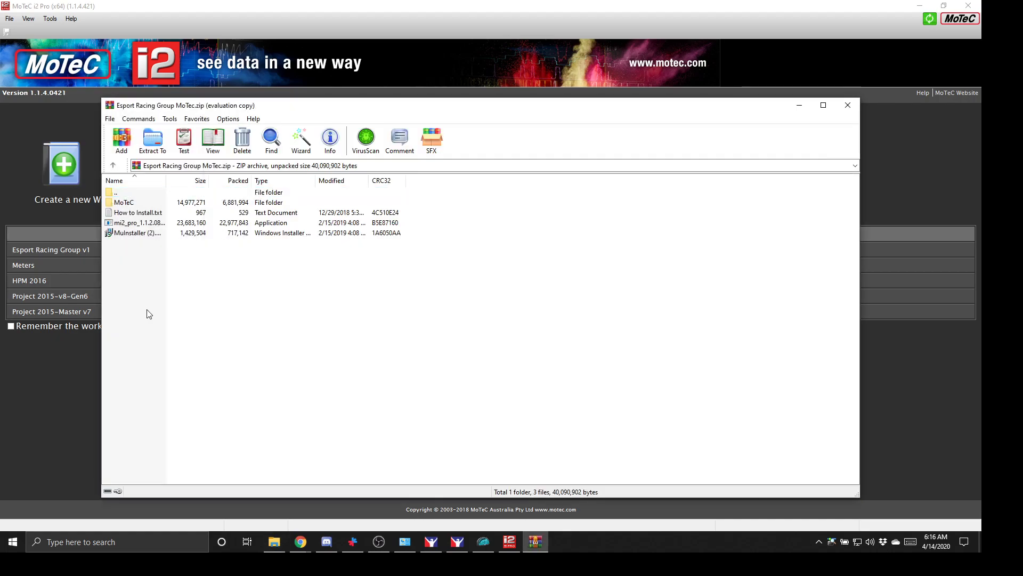
click(153, 140)
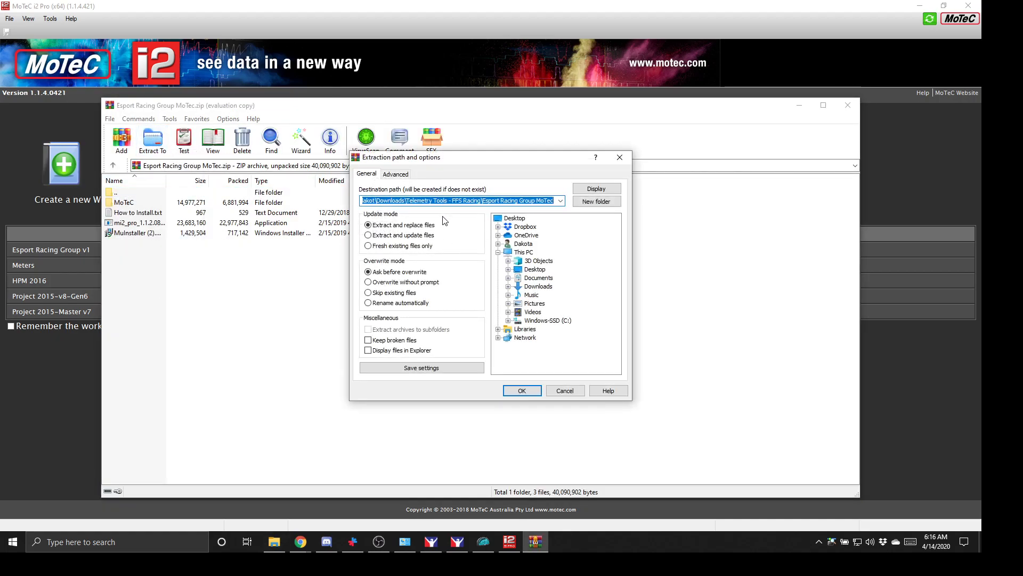
- Navigate the destination tree to Documents\iRacing and start a new folder there
click(509, 279)
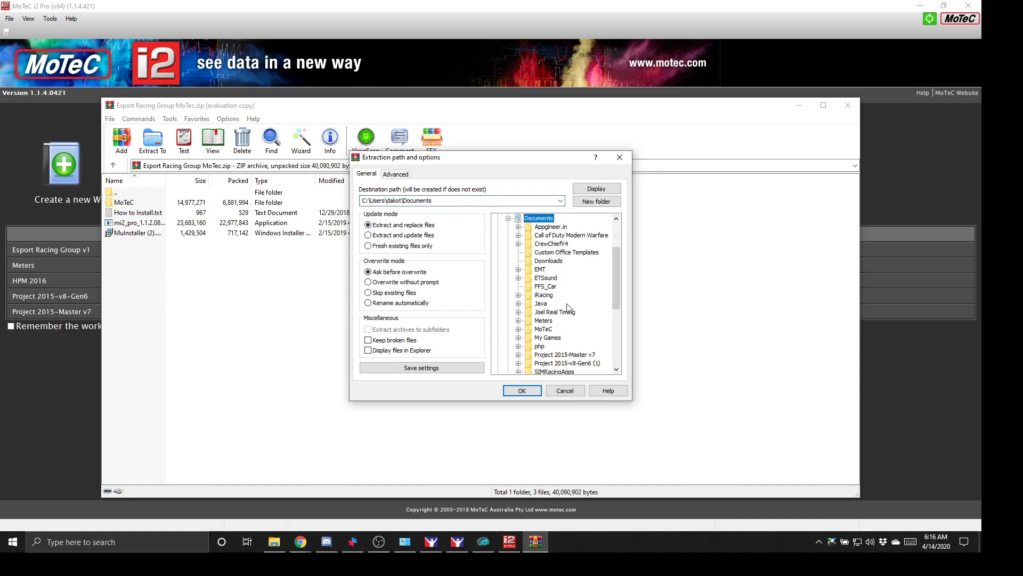
click(519, 294)
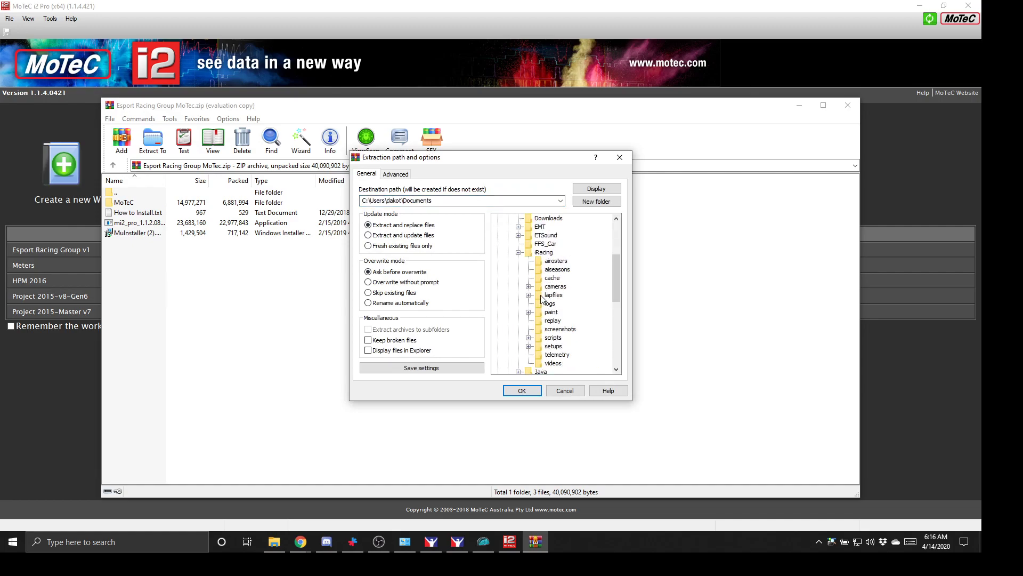
click(544, 251)
right_click(562, 264)
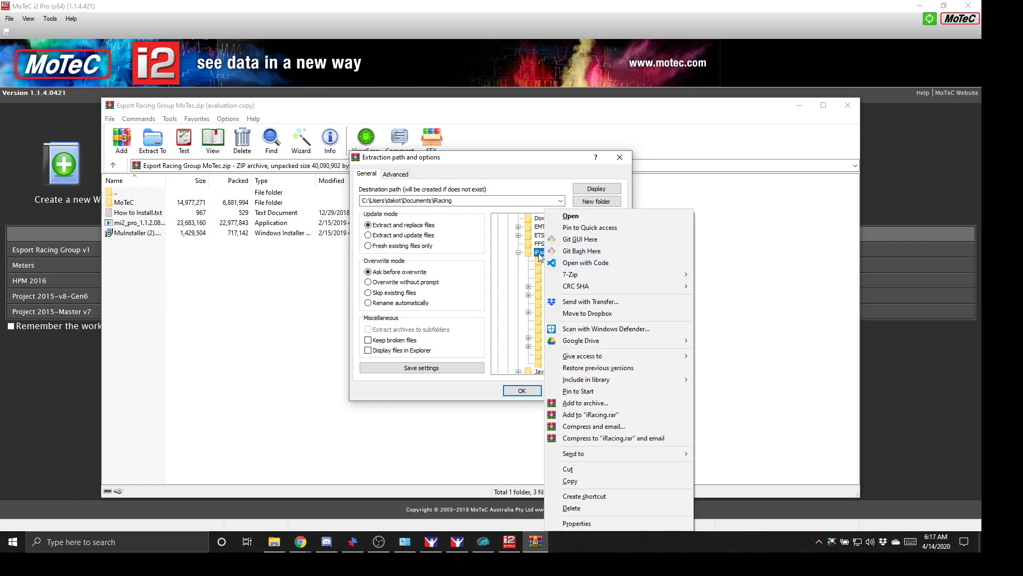
click(539, 252)
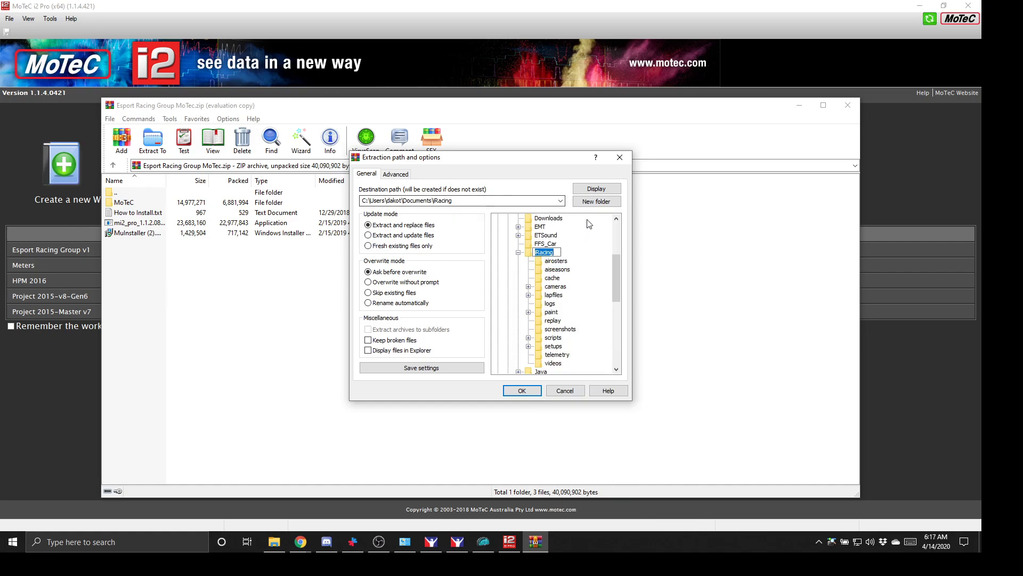
click(594, 205)
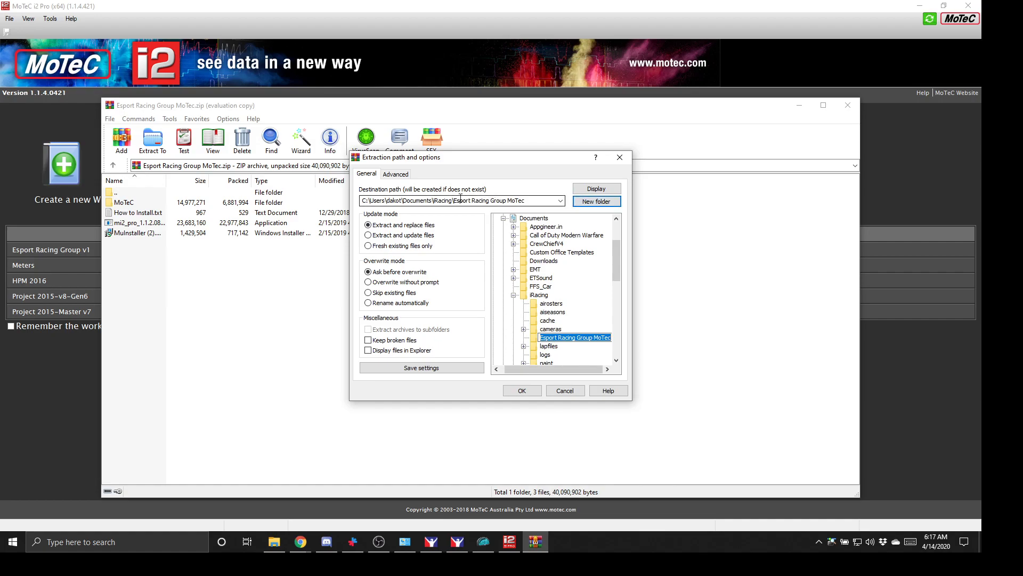
click(521, 201)
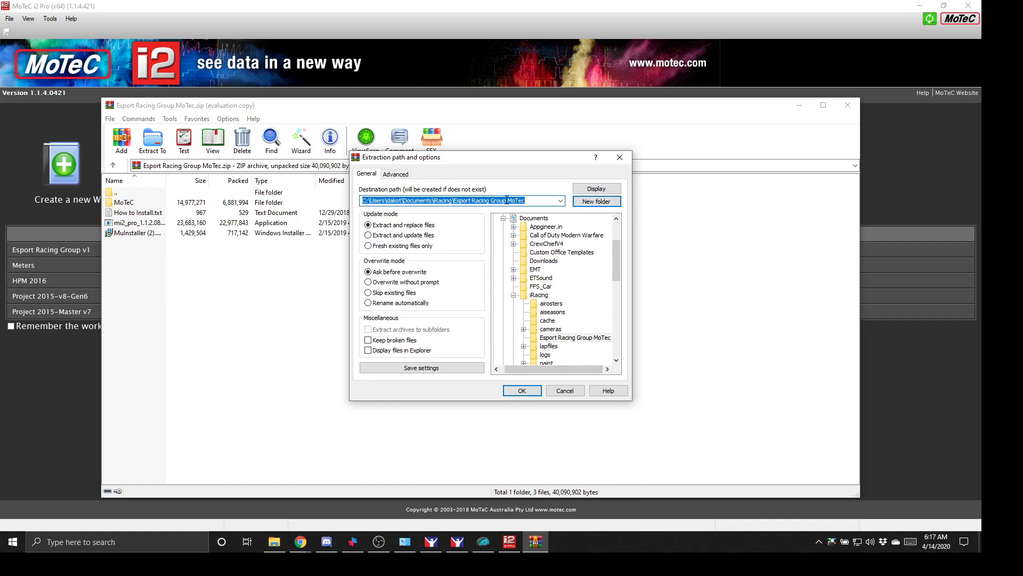
click(526, 200)
drag(526, 200, 459, 198)
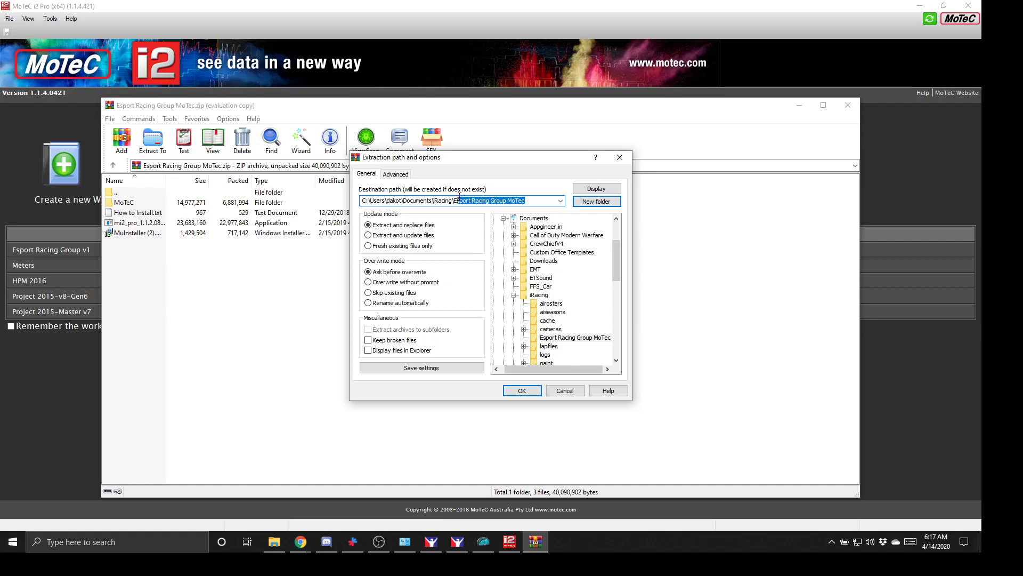
text(R)
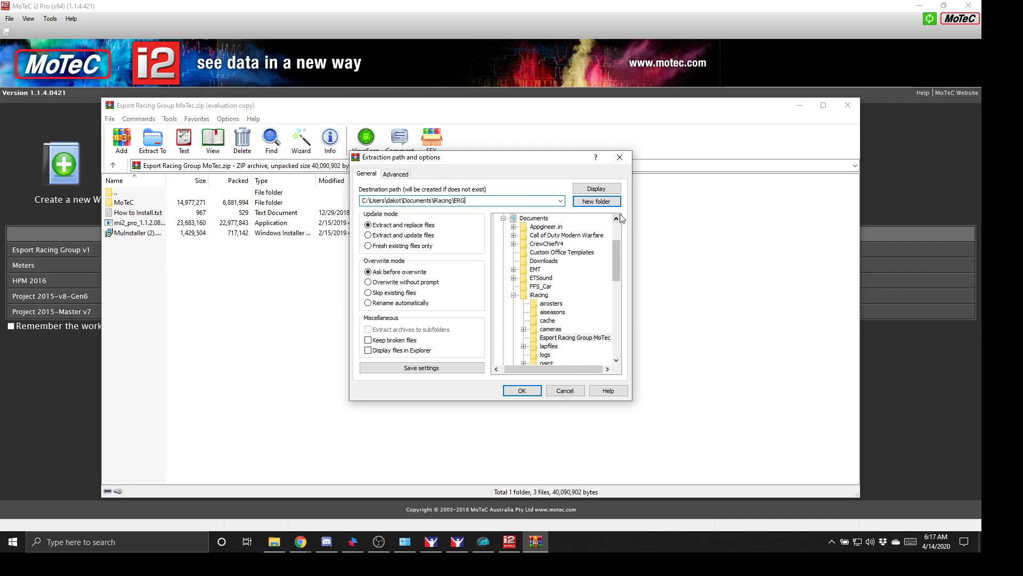
- Extract the archive into the new ERG folder under iRacing, then close the windows
scroll(569, 338, down, 3)
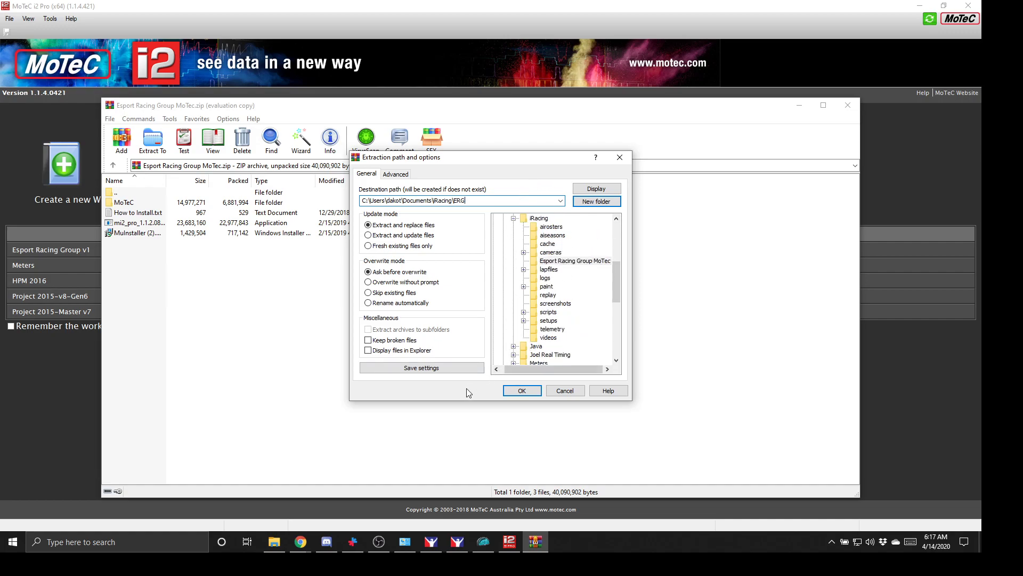
click(584, 261)
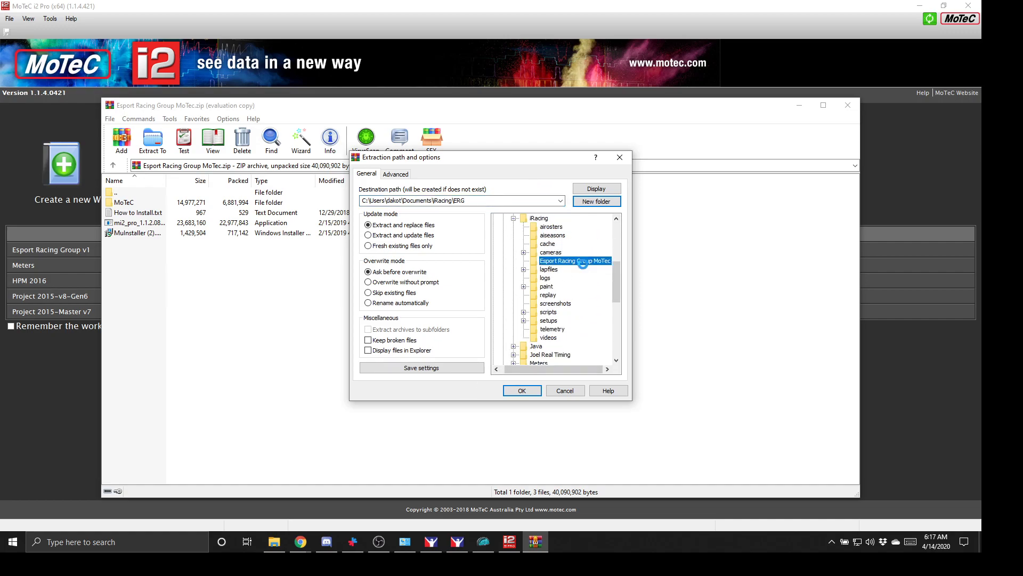
right_click(579, 261)
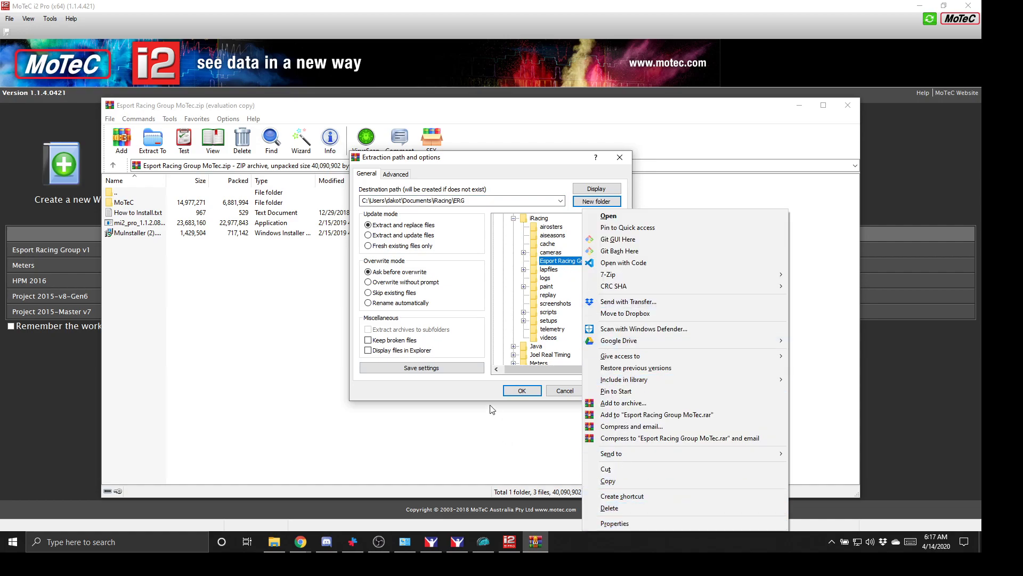
click(457, 370)
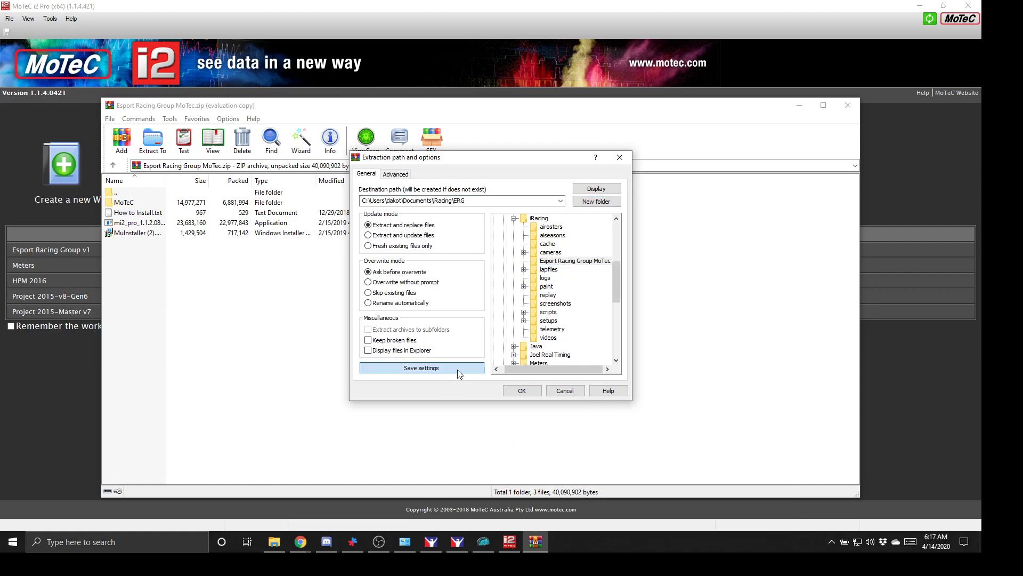
click(586, 202)
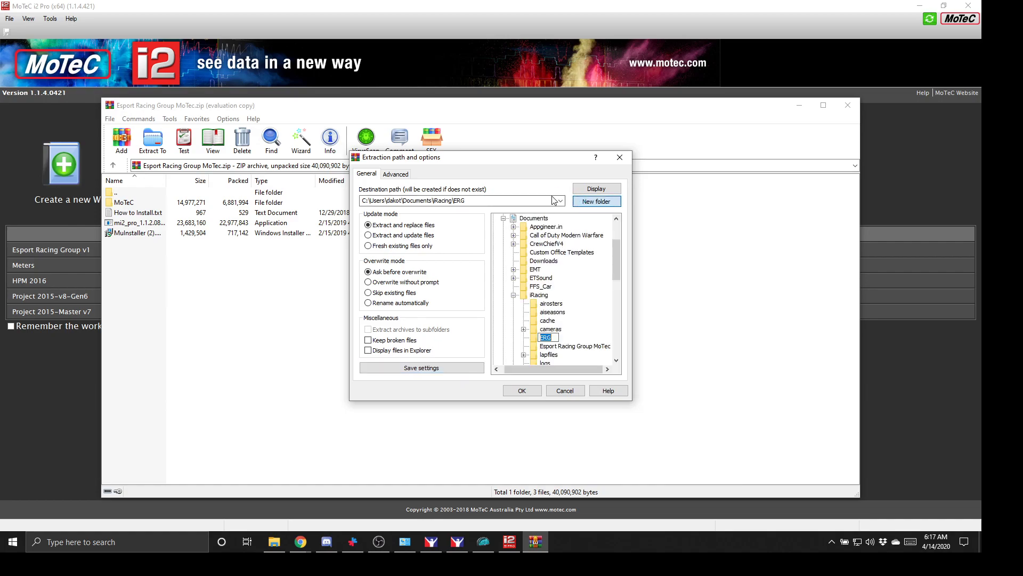
click(550, 346)
right_click(561, 348)
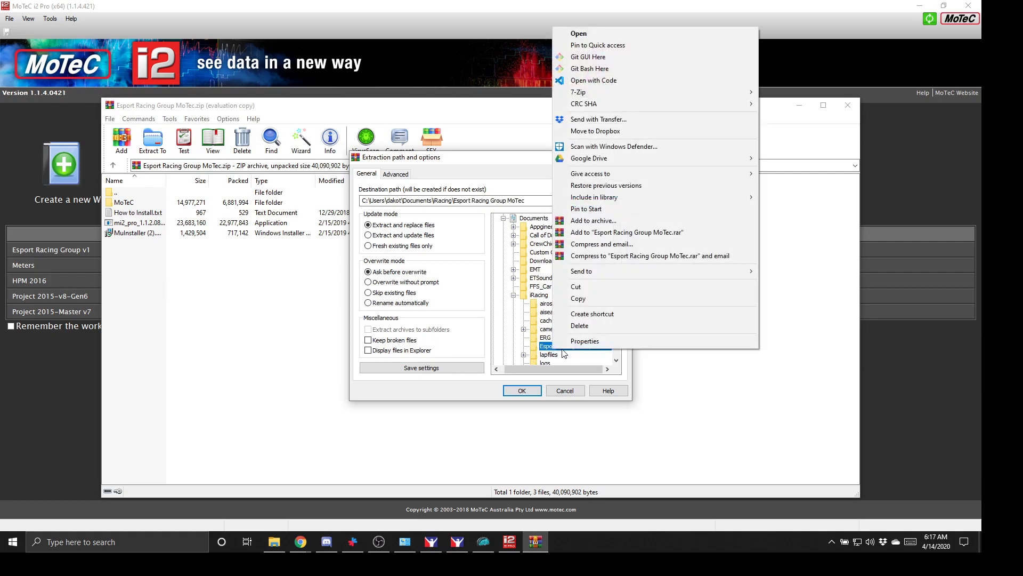
click(548, 343)
click(547, 338)
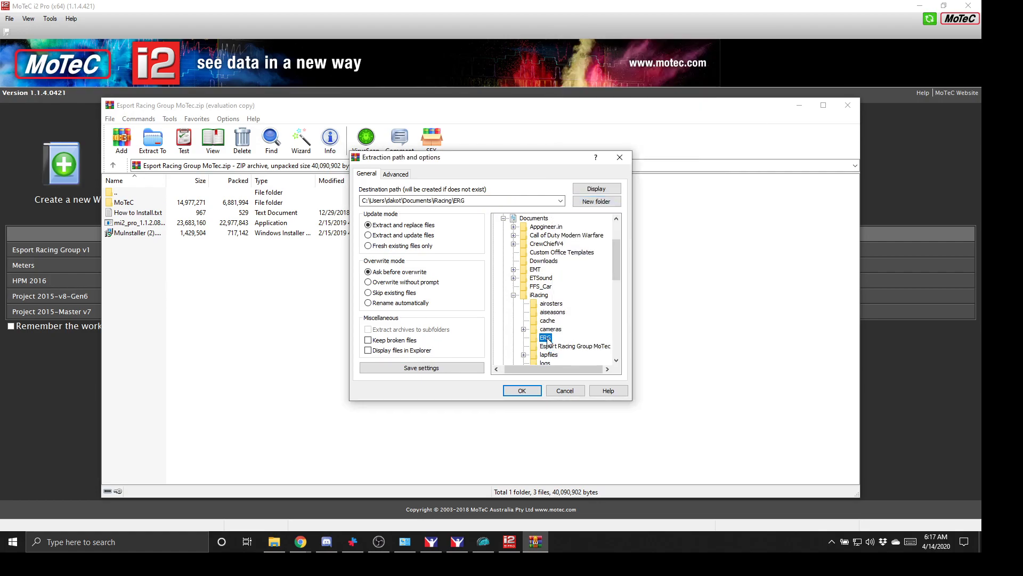
click(517, 390)
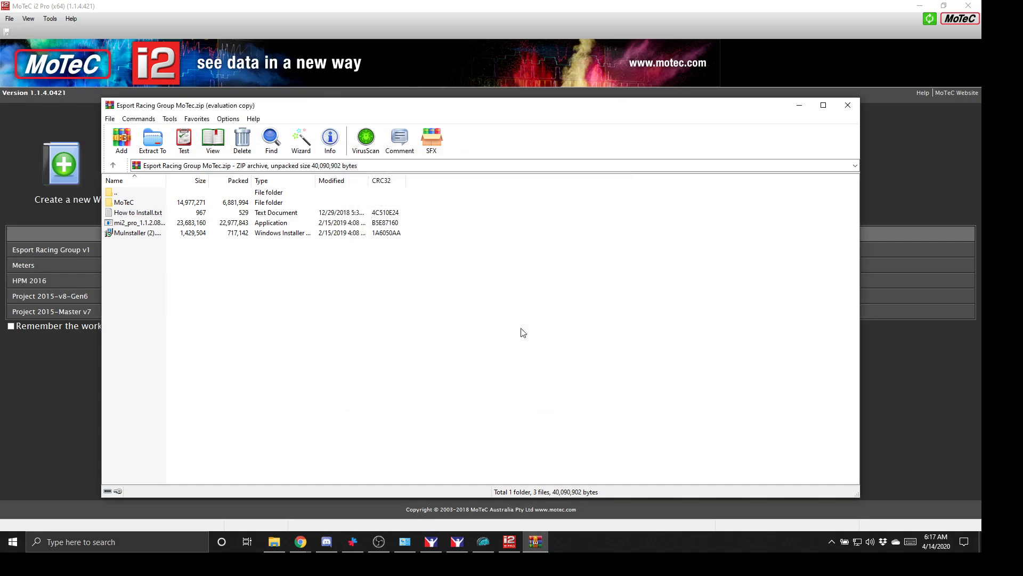
click(857, 109)
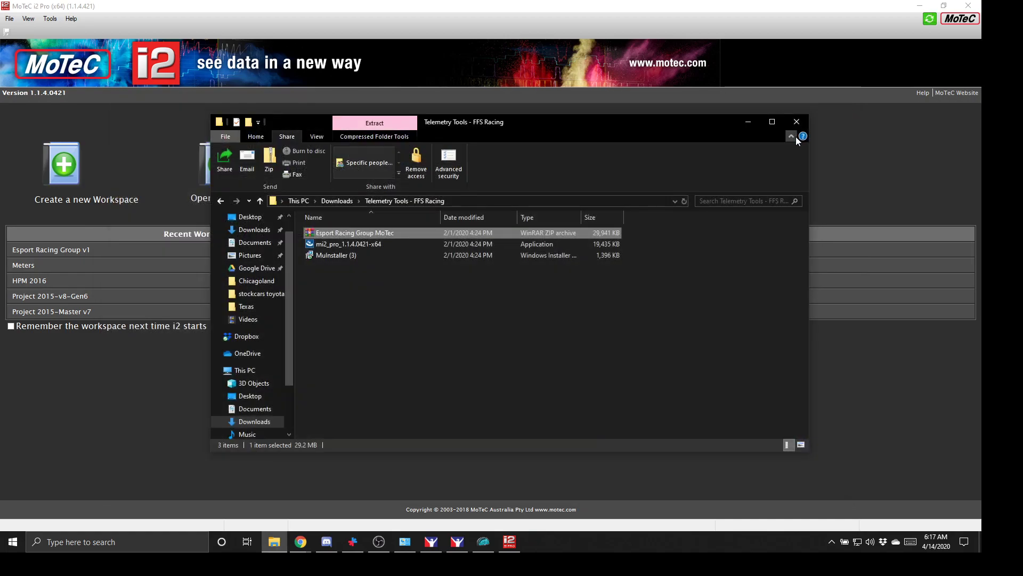
click(797, 121)
- Start a workspace import and browse Documents\iRacing\telemetry with the i2 1.0 Project file type
click(216, 174)
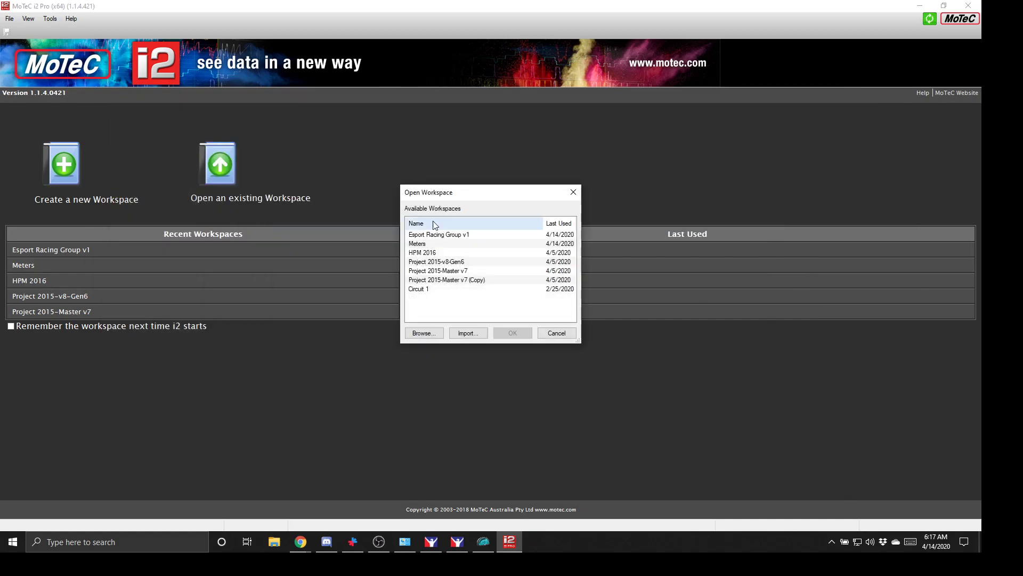
click(468, 333)
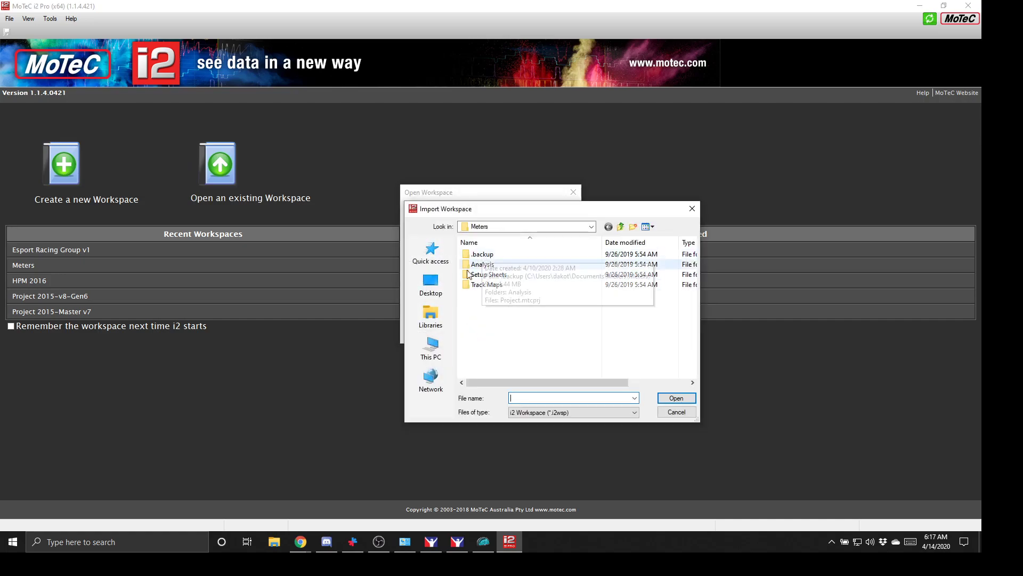
click(437, 321)
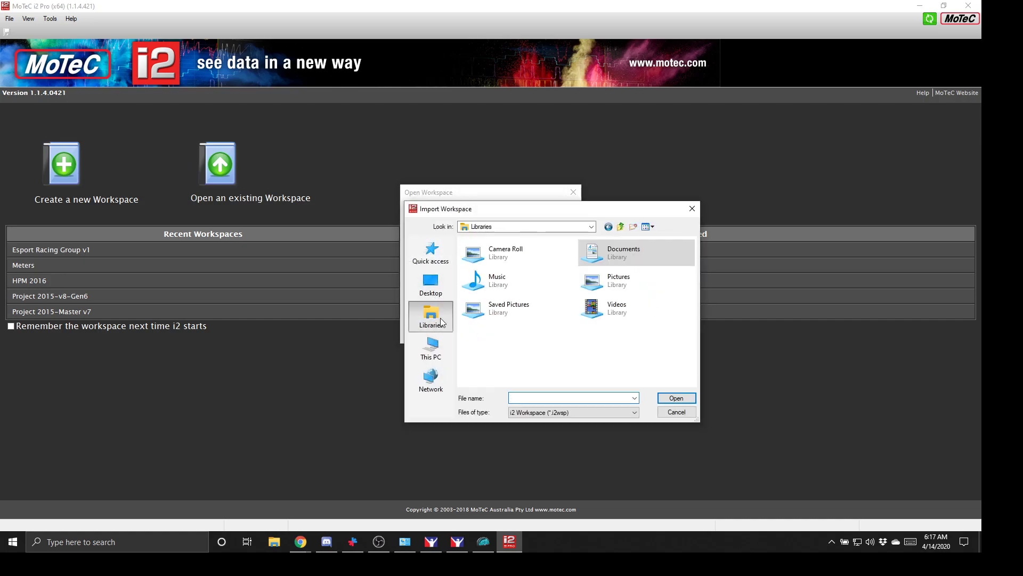
double_click(612, 256)
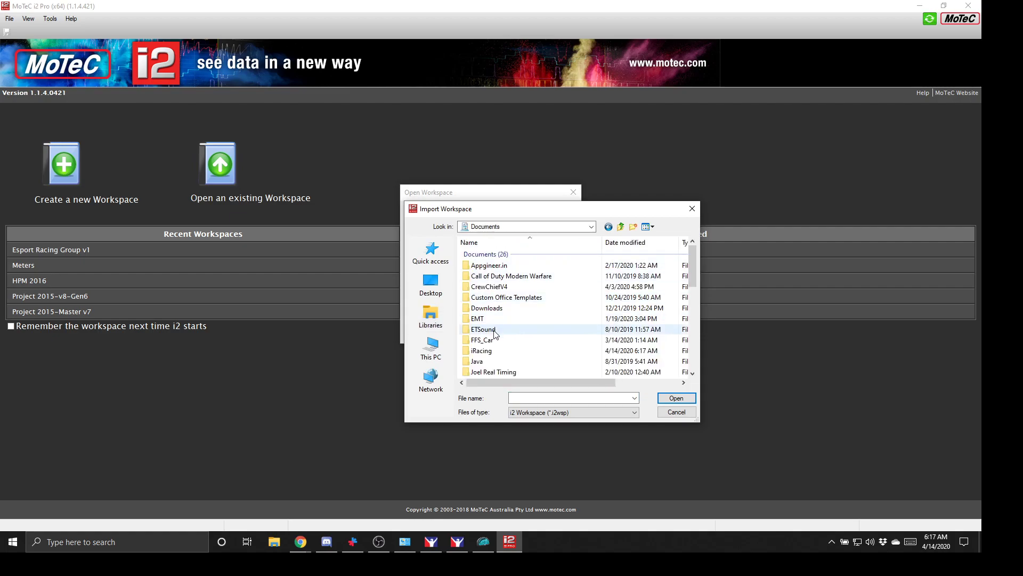
double_click(485, 351)
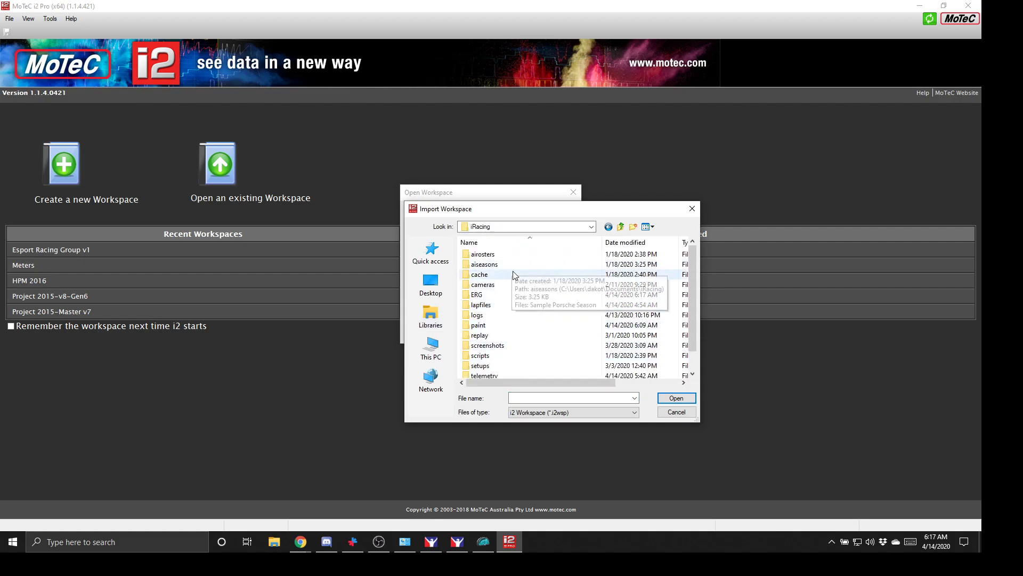
double_click(493, 377)
click(586, 412)
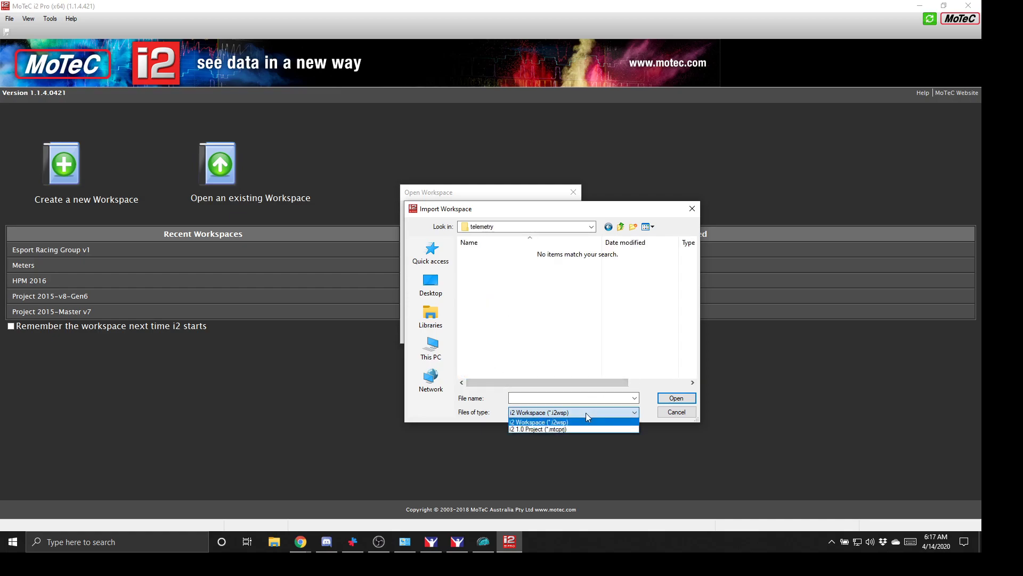
click(576, 427)
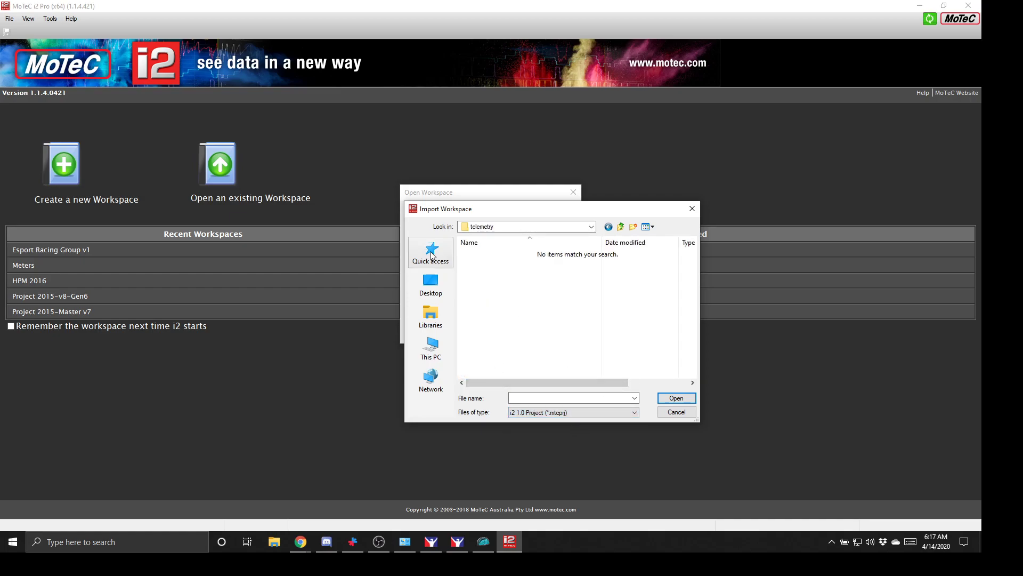
- Import the Workspace file from ERG\MoTeC\i2\Workspaces\Esport Racing Group v1.3 as an i2 Workspace
click(431, 316)
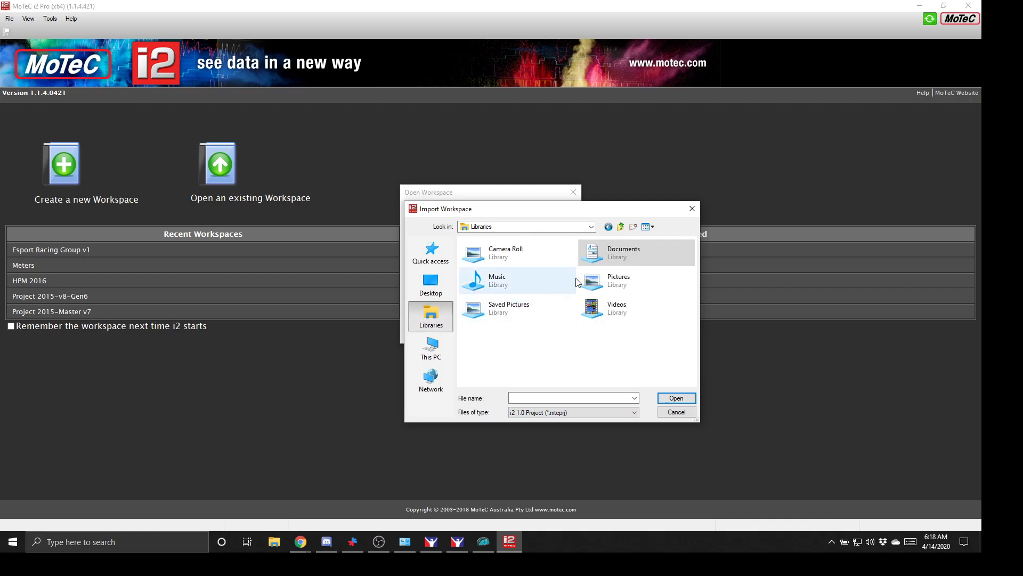
double_click(624, 252)
double_click(486, 337)
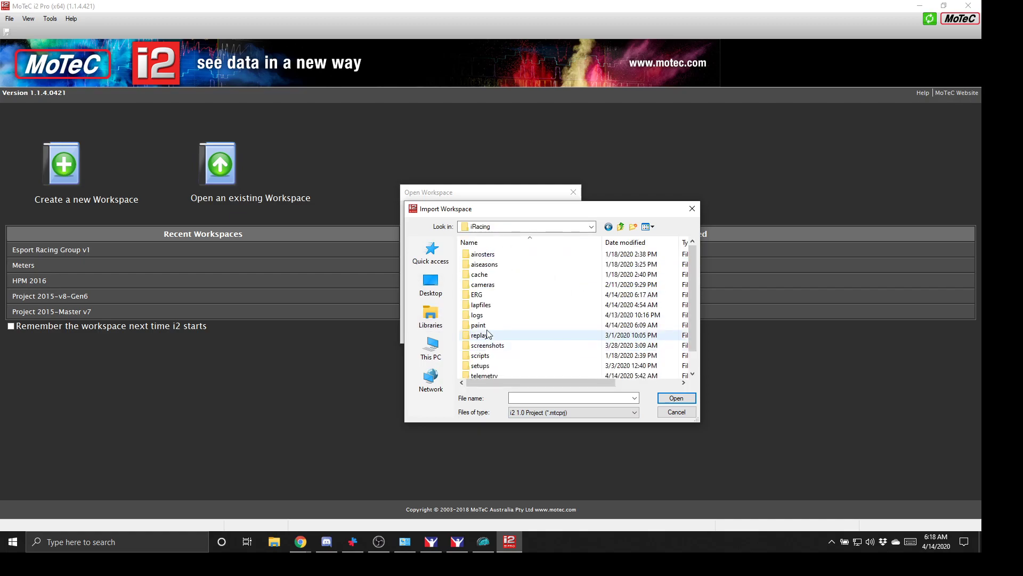
double_click(488, 296)
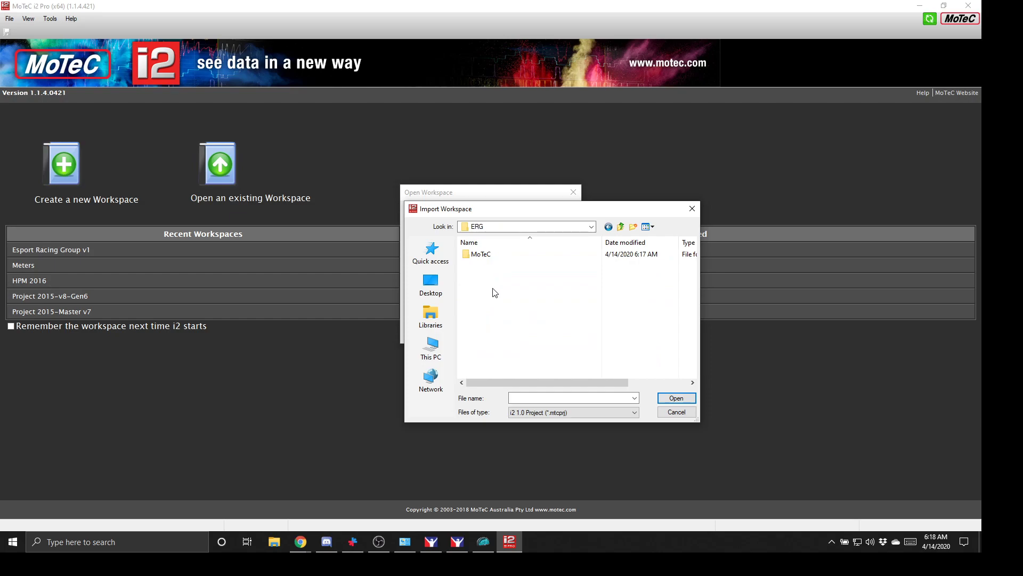
double_click(491, 258)
double_click(492, 258)
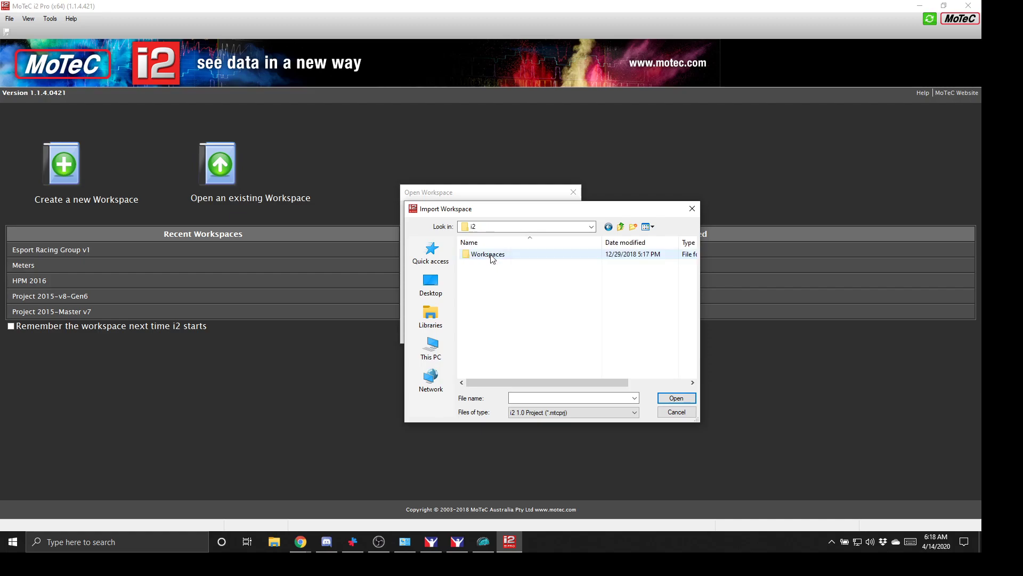
double_click(491, 257)
double_click(491, 258)
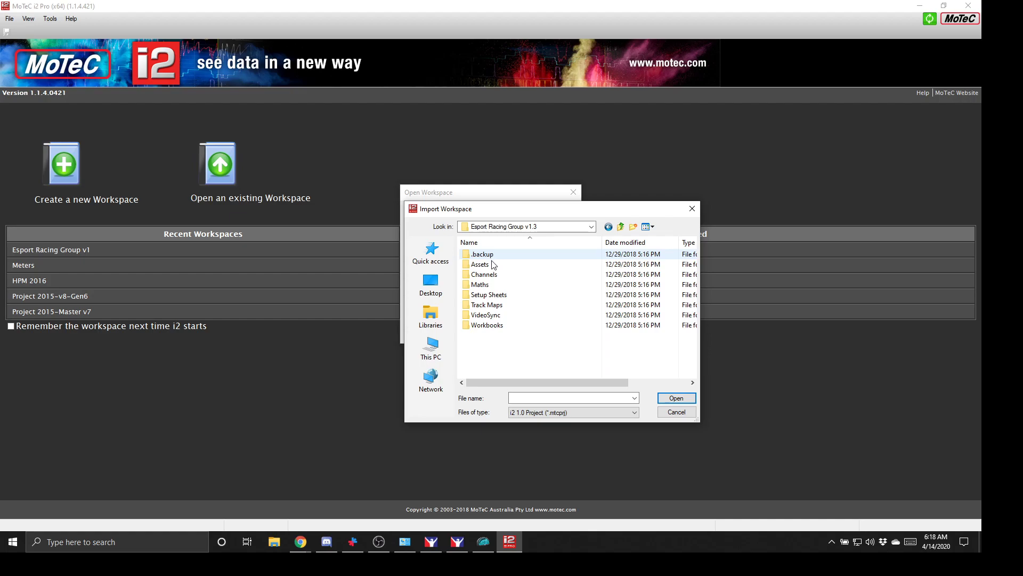
click(530, 416)
click(538, 427)
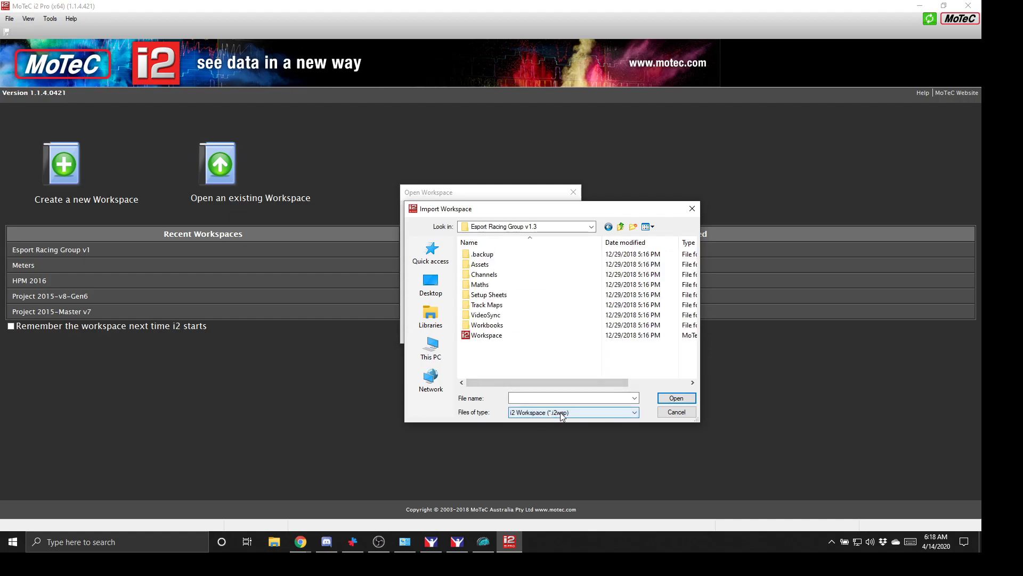
click(487, 336)
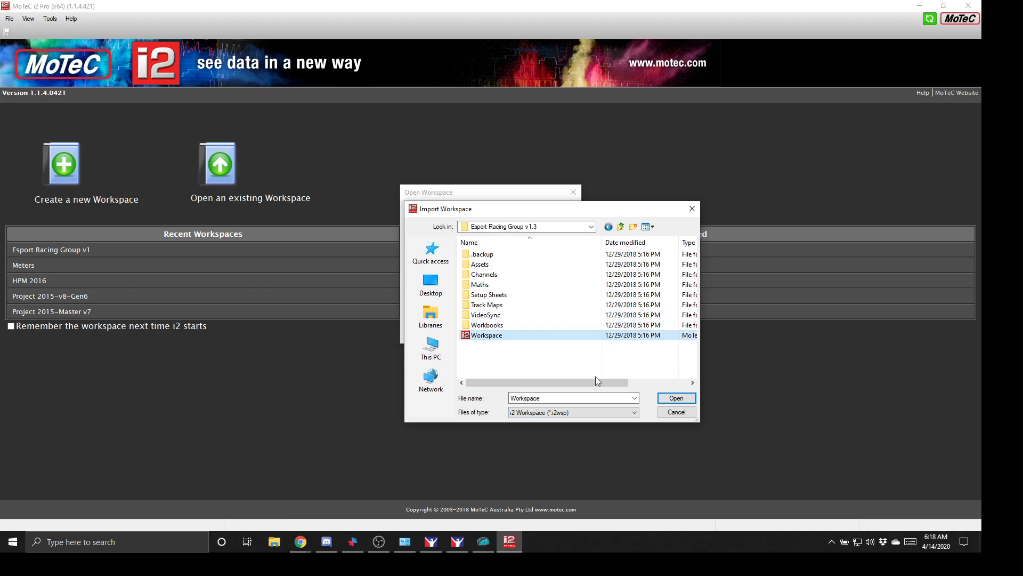
click(667, 396)
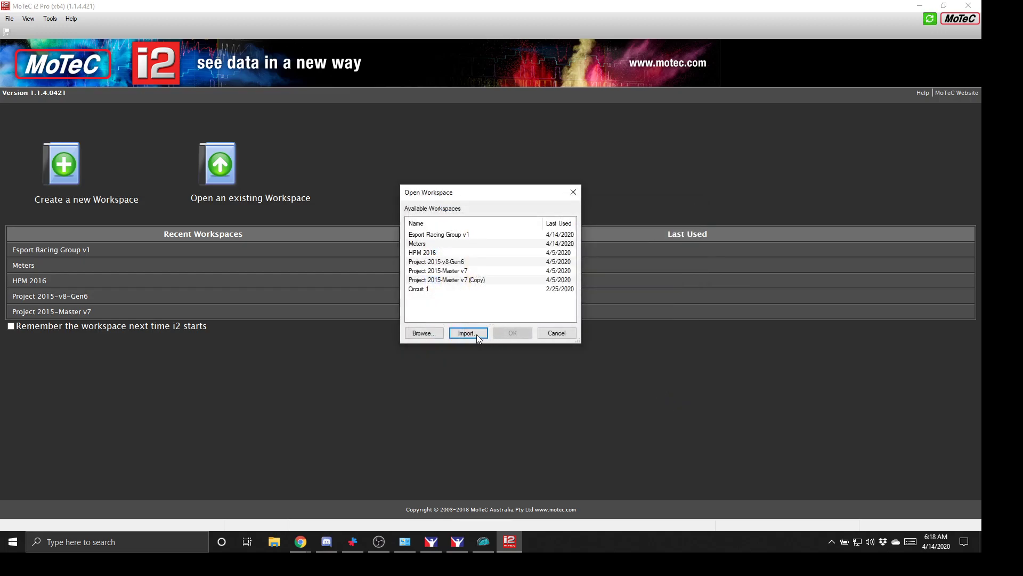
- Select and open the Esport Racing Group v1 (Copy) workspace from the Open Workspace list
click(467, 299)
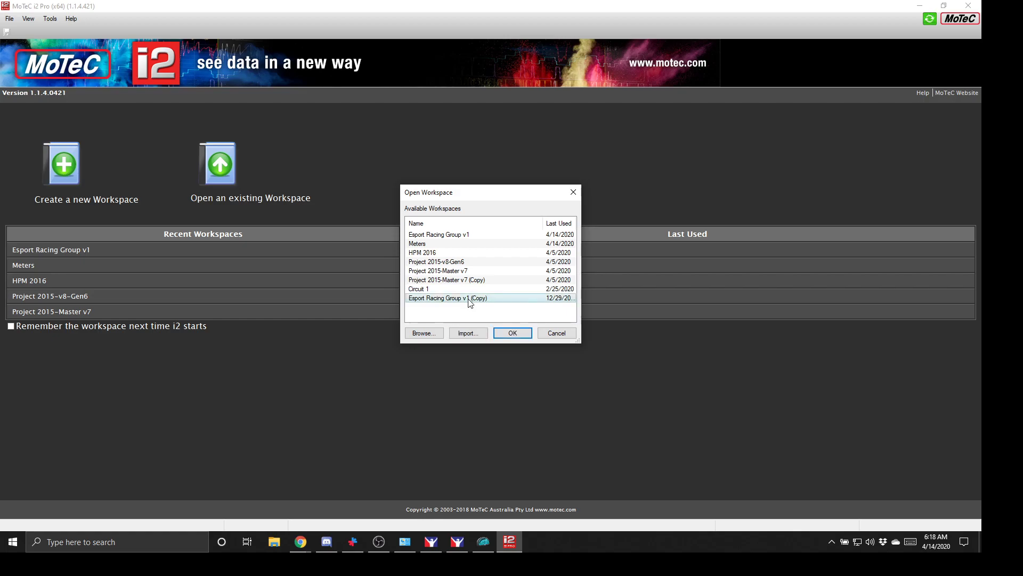
click(513, 333)
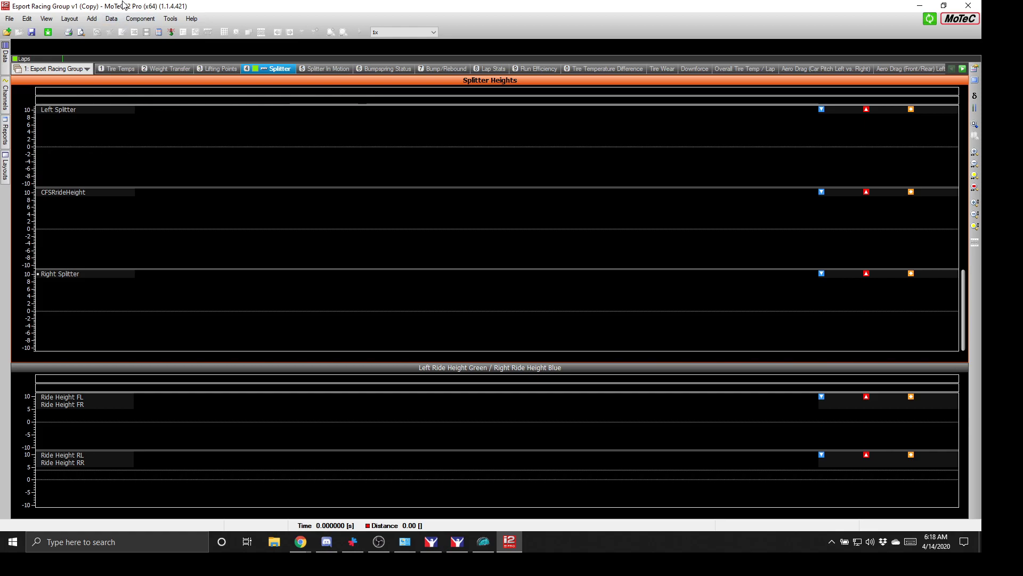
click(171, 20)
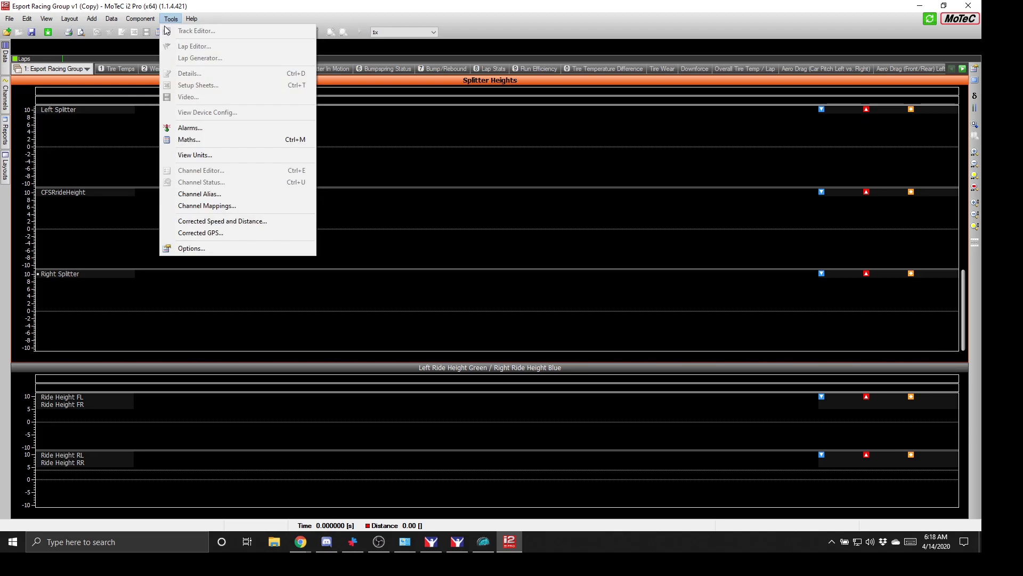
- Review the colour scheme options and keep MoTeC Black
click(193, 249)
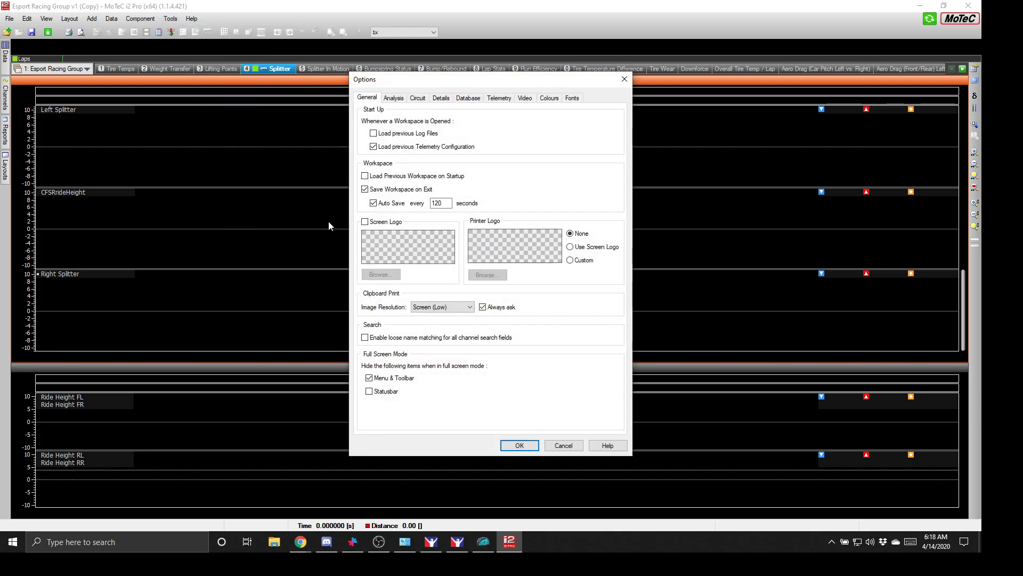
click(552, 100)
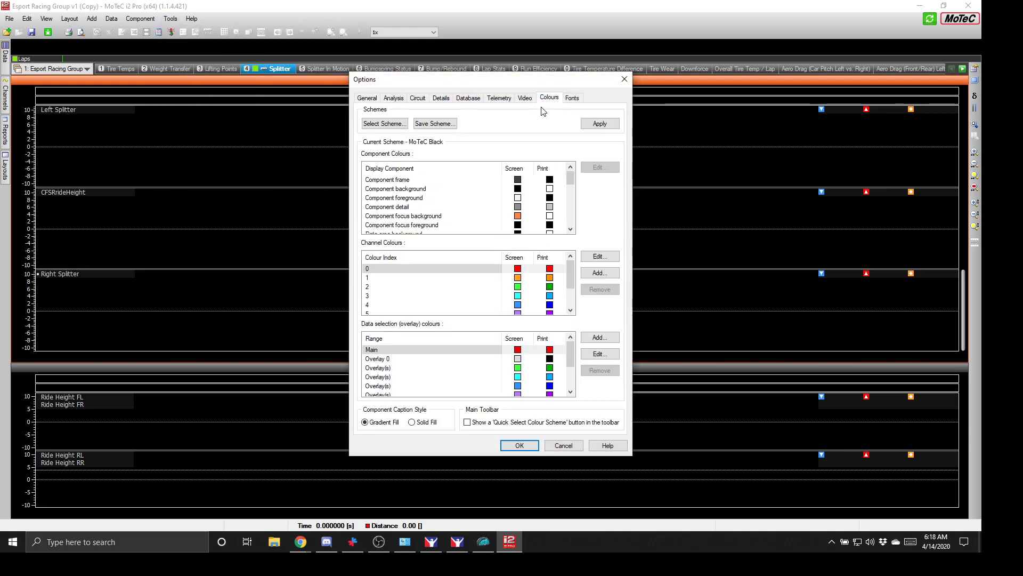
click(393, 125)
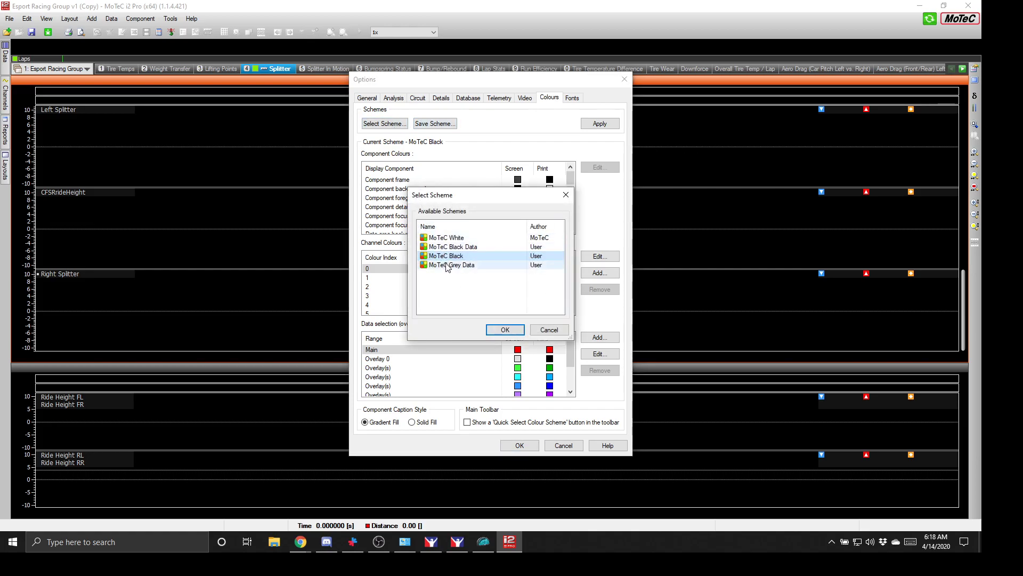
click(507, 331)
click(518, 445)
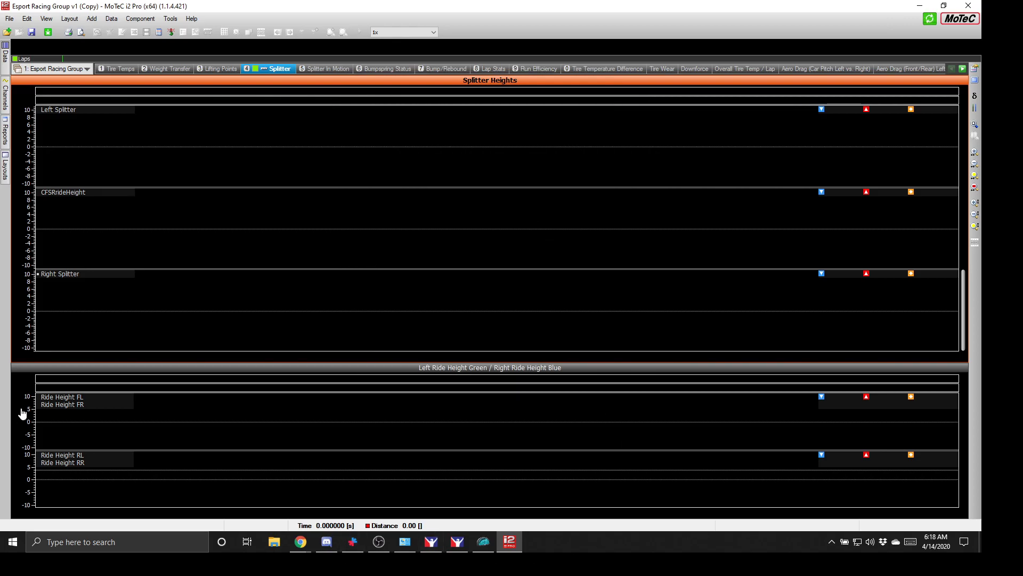
- Look through the Tire Temps, Weight Transfer and Lifting Points worksheets, then return to Splitter
click(129, 69)
click(176, 68)
click(235, 68)
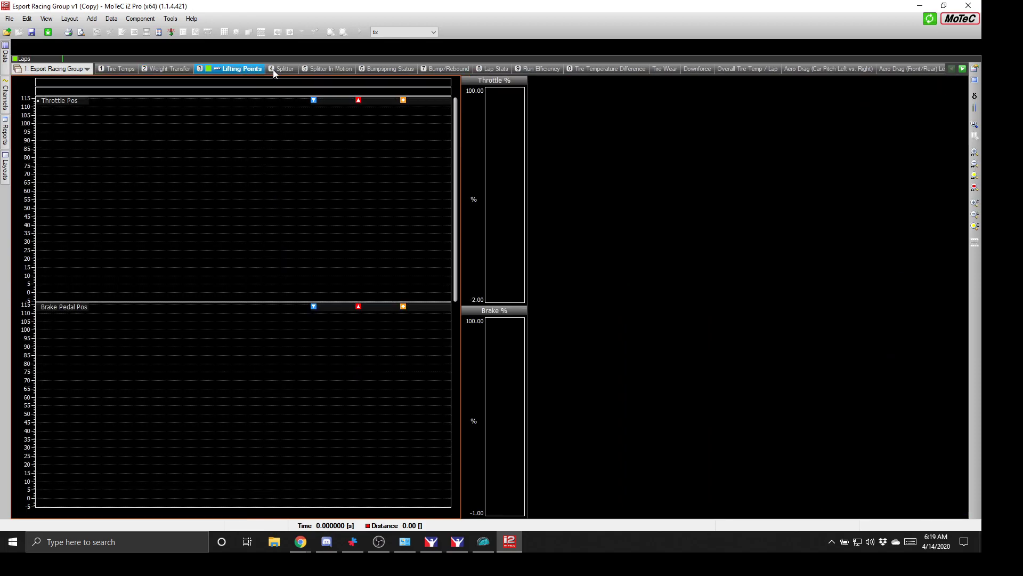
click(274, 72)
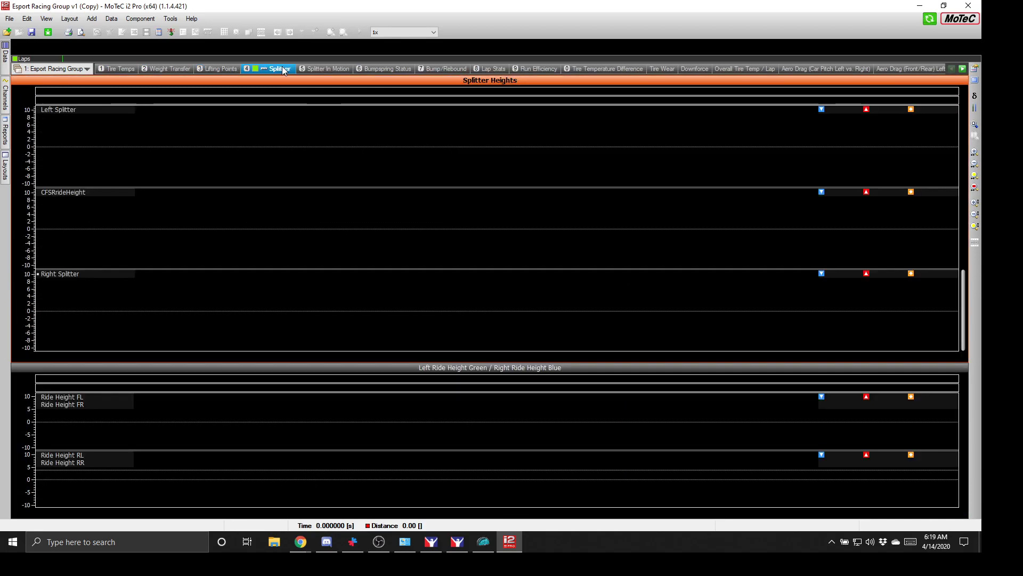
- Look for logs in the Documents > iRacing telemetry folder, then collapse it again
click(7, 32)
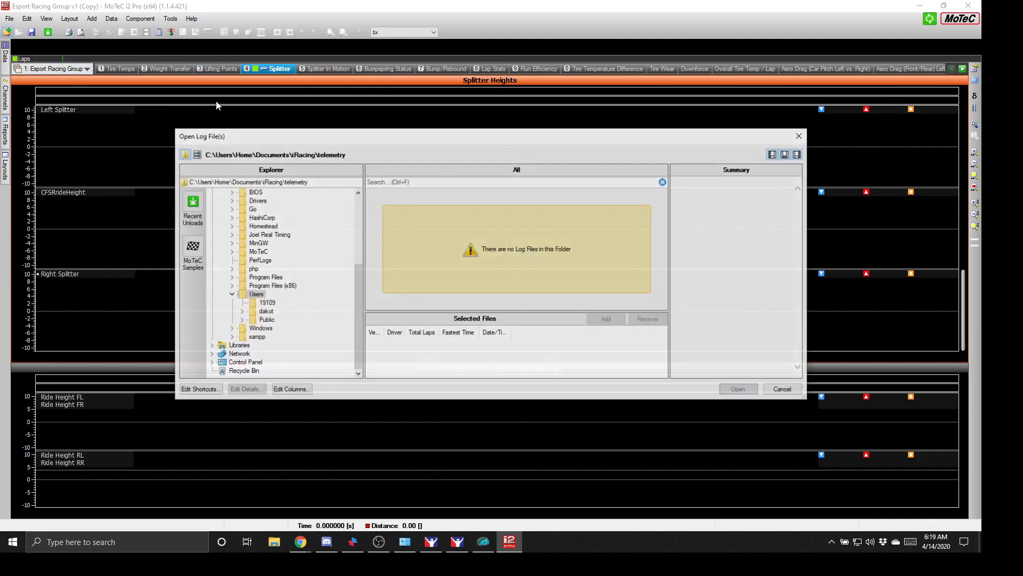
scroll(266, 291, up, 3)
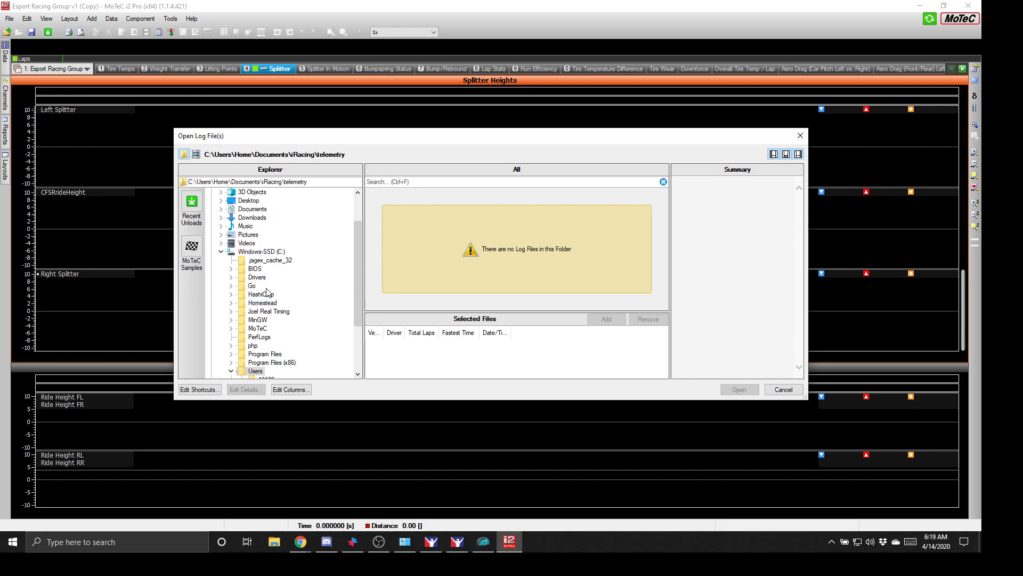
scroll(267, 290, up, 2)
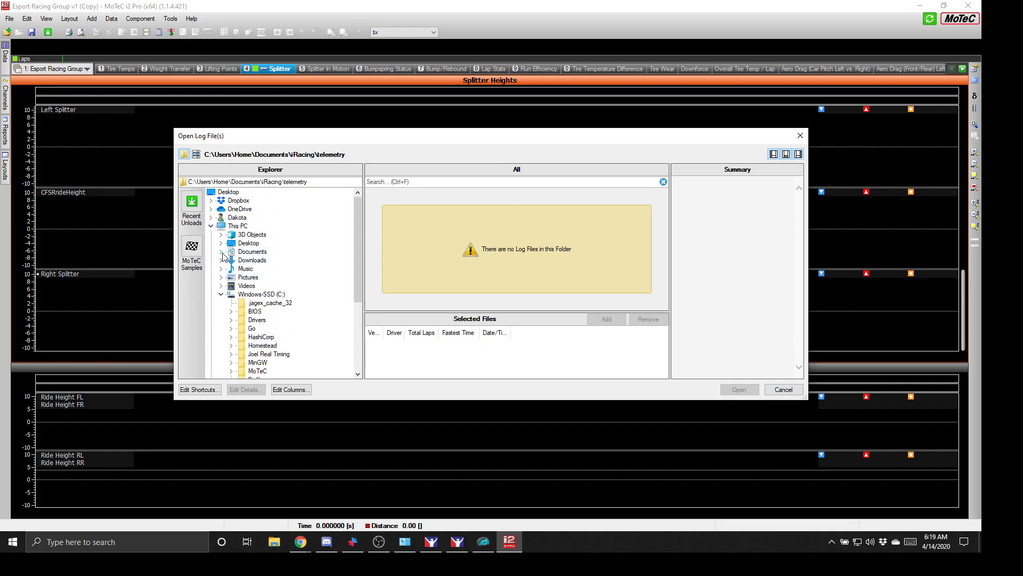
click(221, 252)
click(230, 269)
scroll(247, 282, down, 1)
click(267, 338)
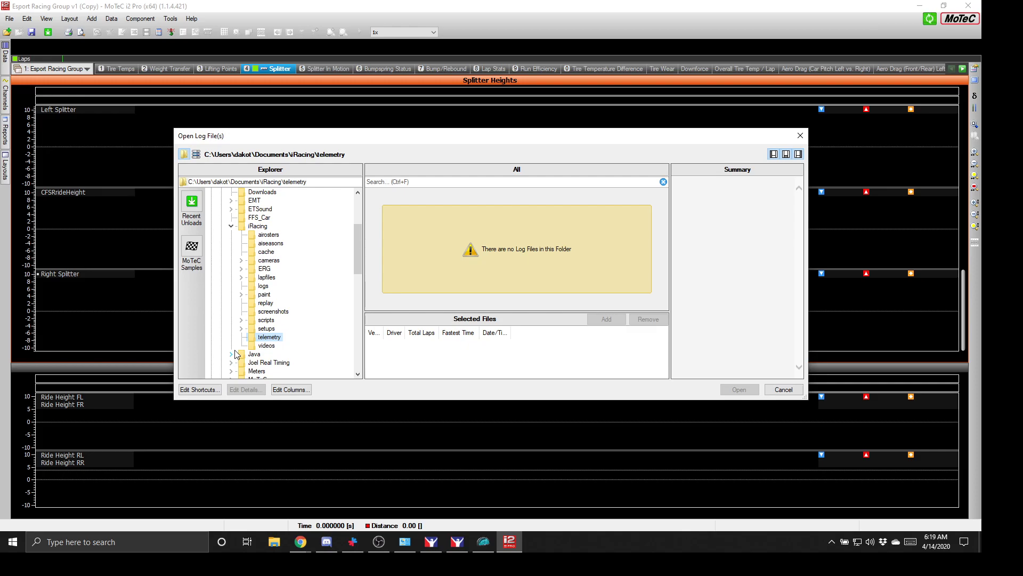
scroll(278, 323, up, 3)
scroll(278, 320, up, 1)
click(221, 251)
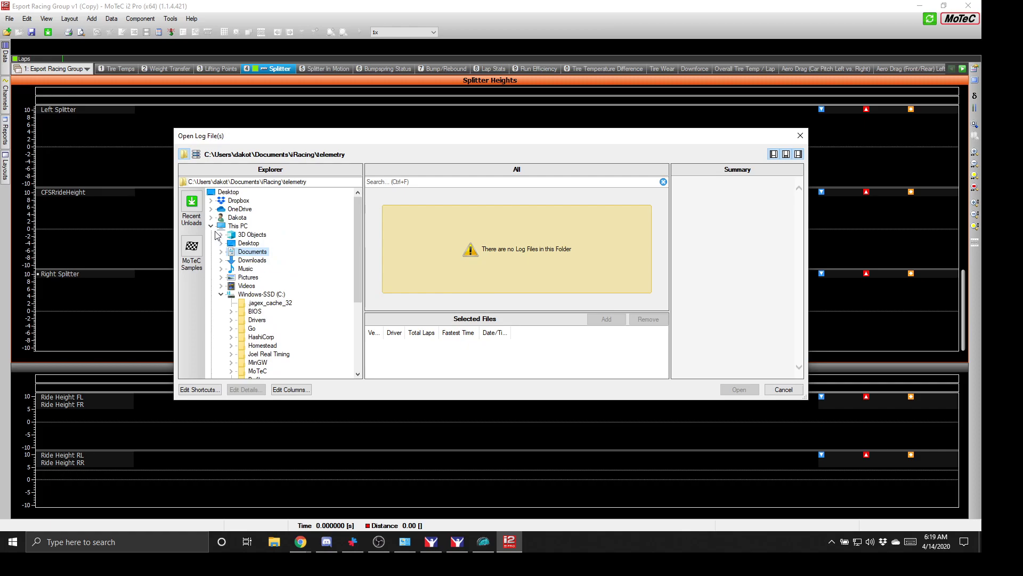
click(211, 226)
- Load the latest kentucky oval log from Google Drive > FFS Racing > Telemetry driver folder
click(211, 218)
scroll(252, 265, down, 2)
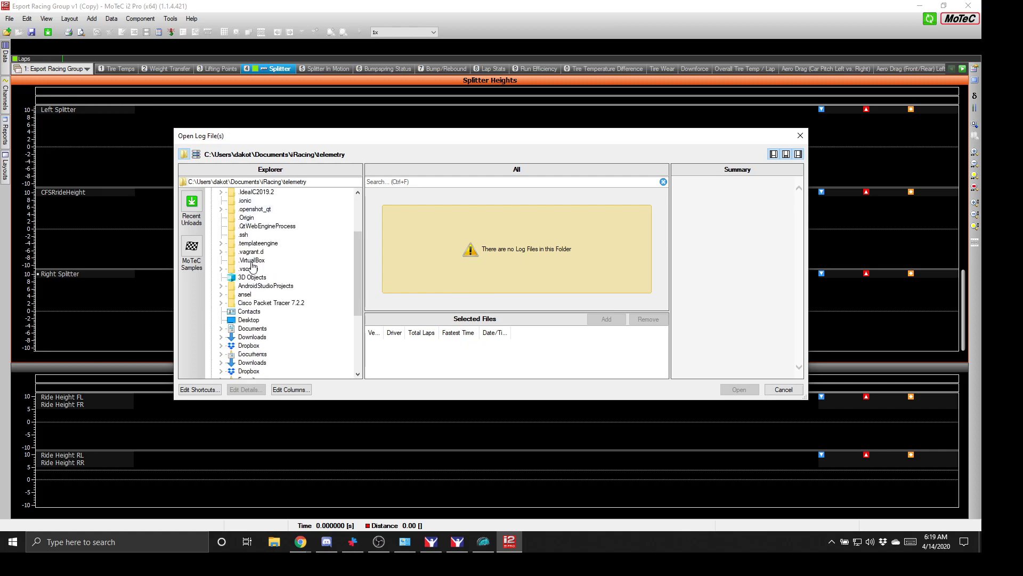
scroll(251, 264, down, 1)
click(221, 346)
scroll(262, 349, down, 1)
scroll(263, 353, down, 1)
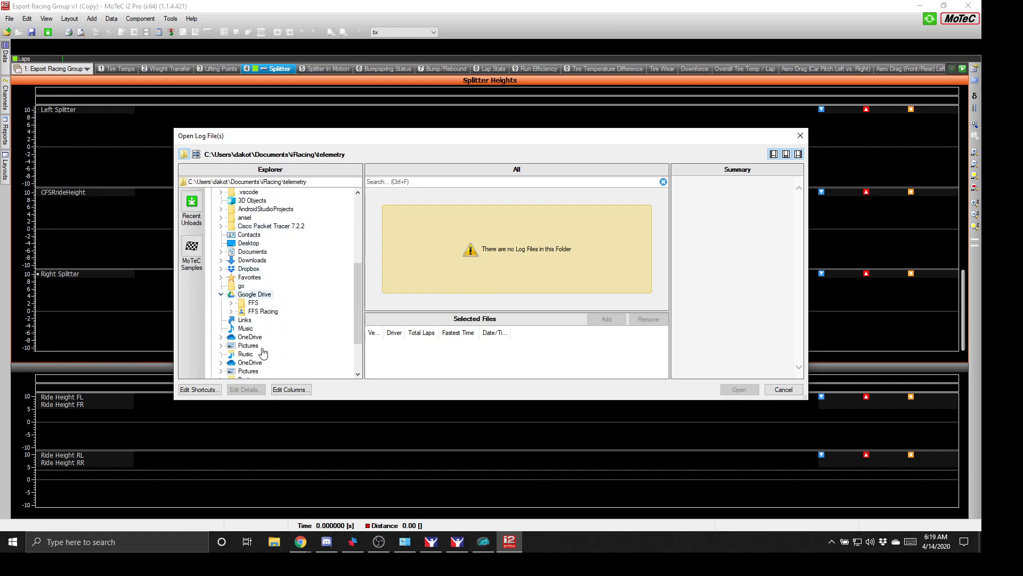
click(231, 311)
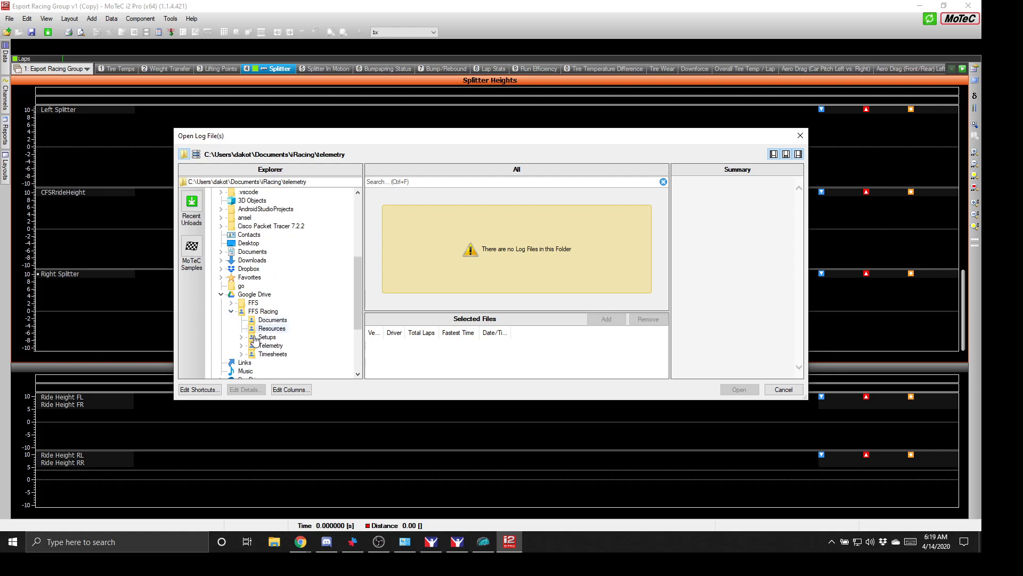
click(241, 346)
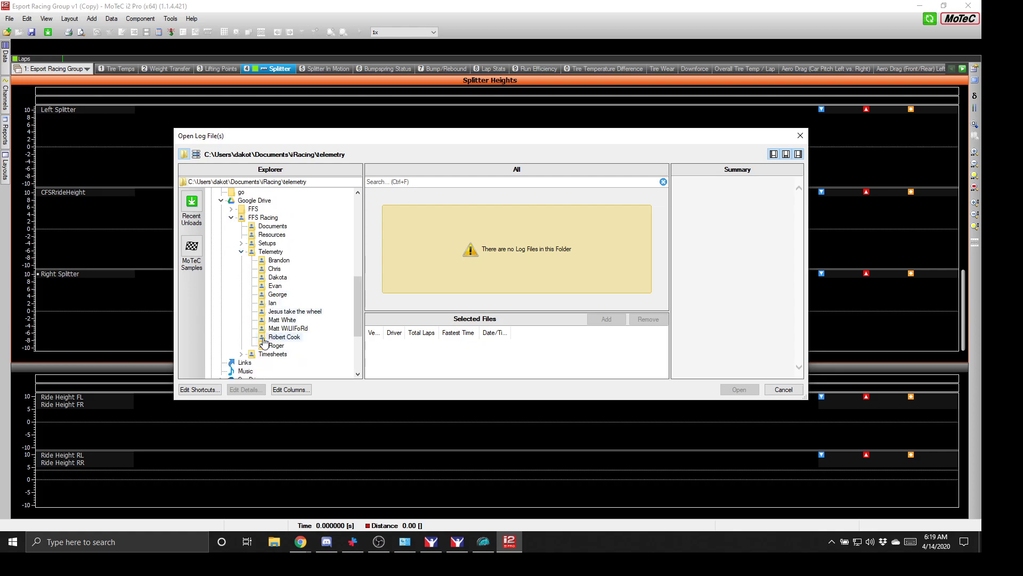
scroll(264, 342, down, 1)
click(266, 252)
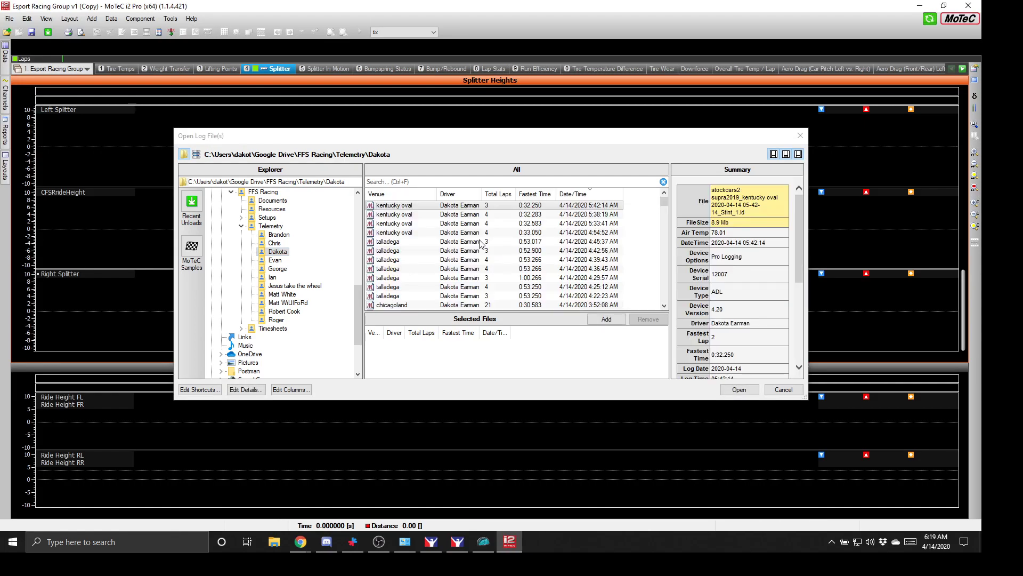
click(488, 207)
click(739, 390)
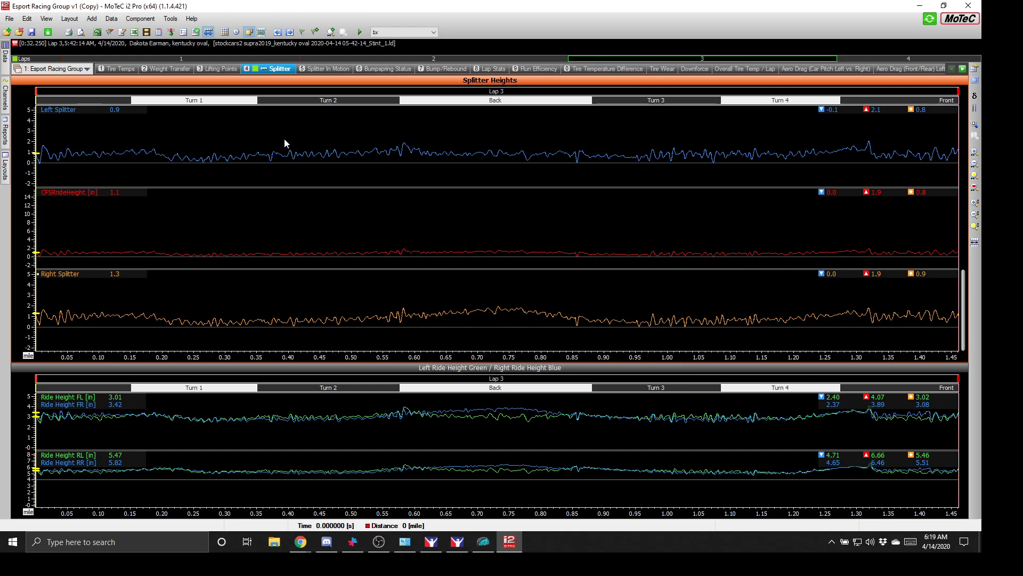
click(62, 74)
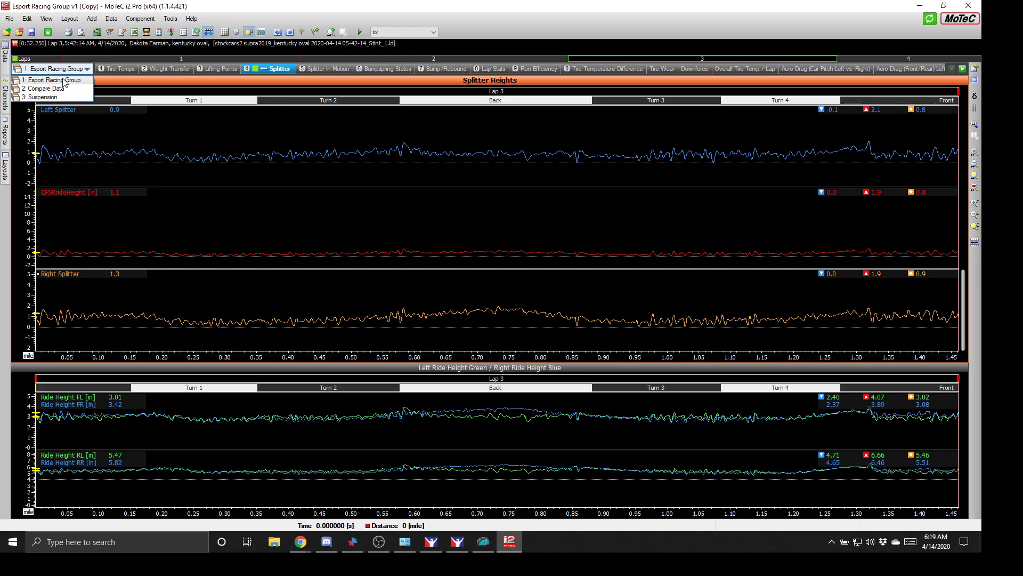
click(59, 97)
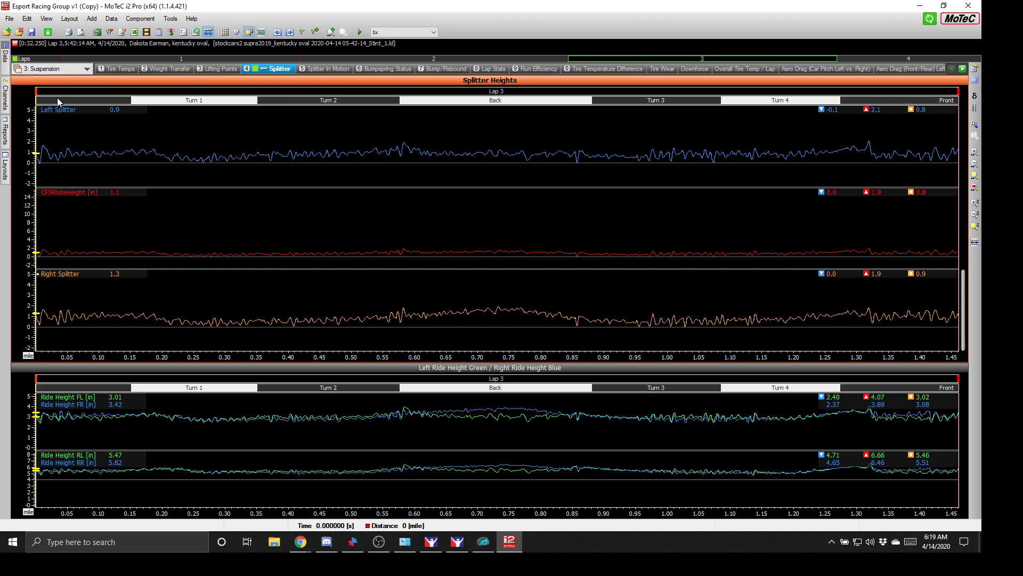
click(114, 70)
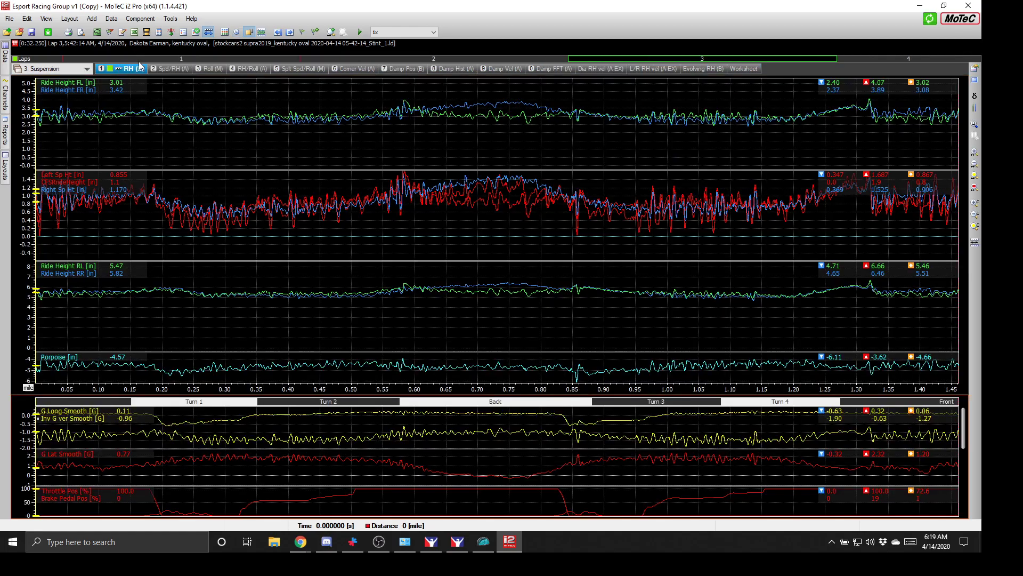
click(179, 69)
click(208, 69)
click(244, 70)
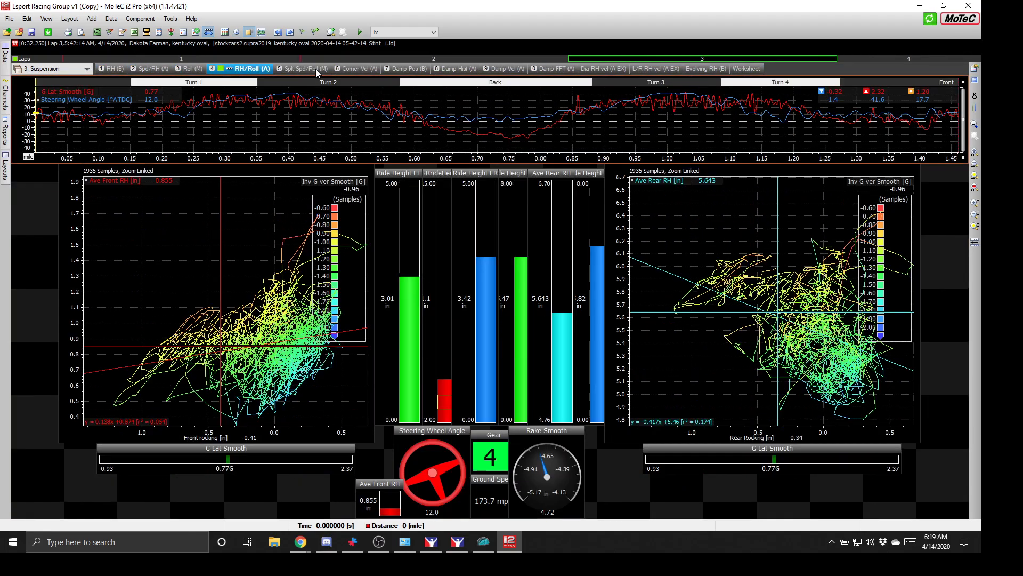
click(319, 69)
click(359, 70)
click(414, 72)
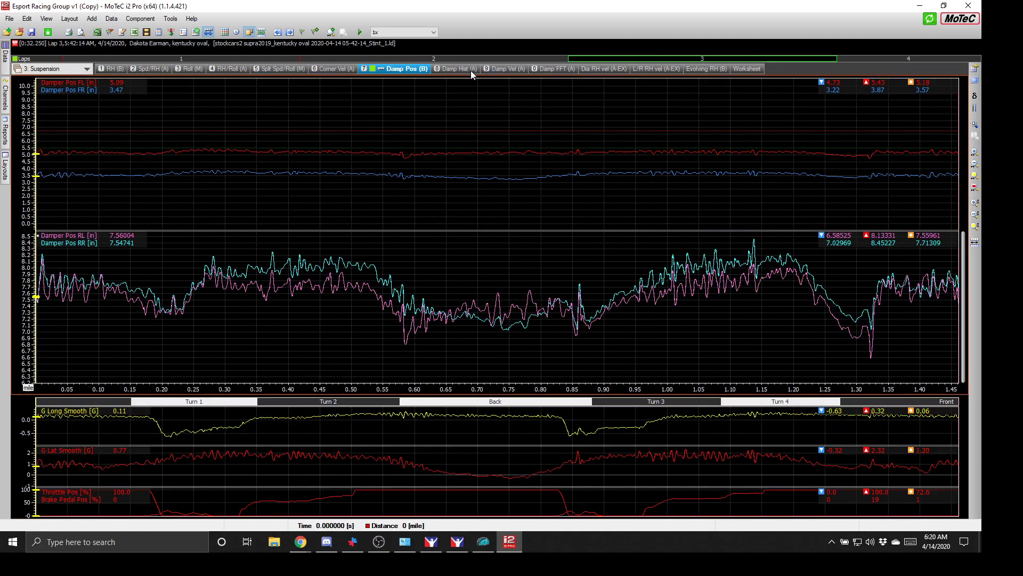
click(472, 70)
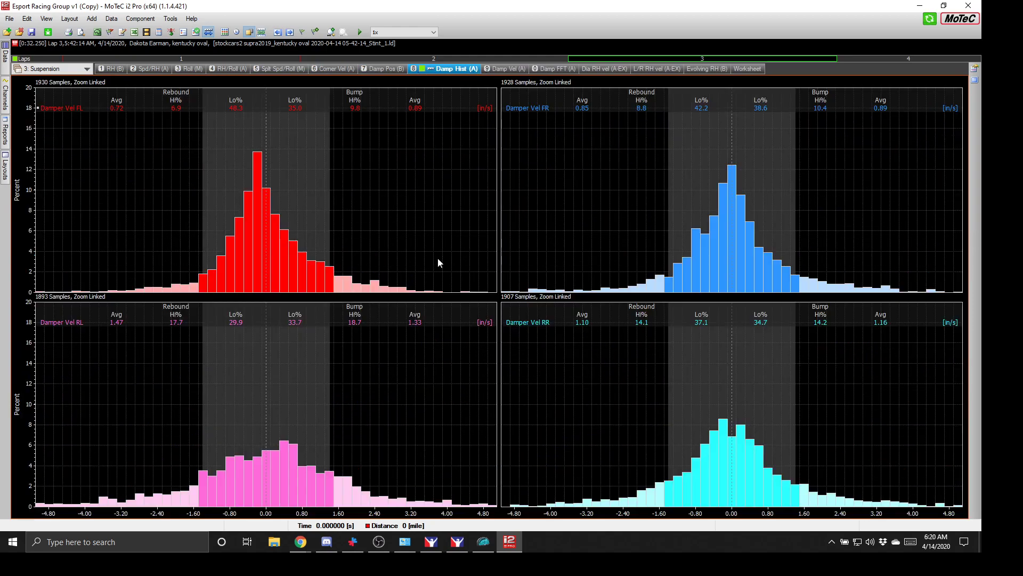
click(514, 69)
click(587, 68)
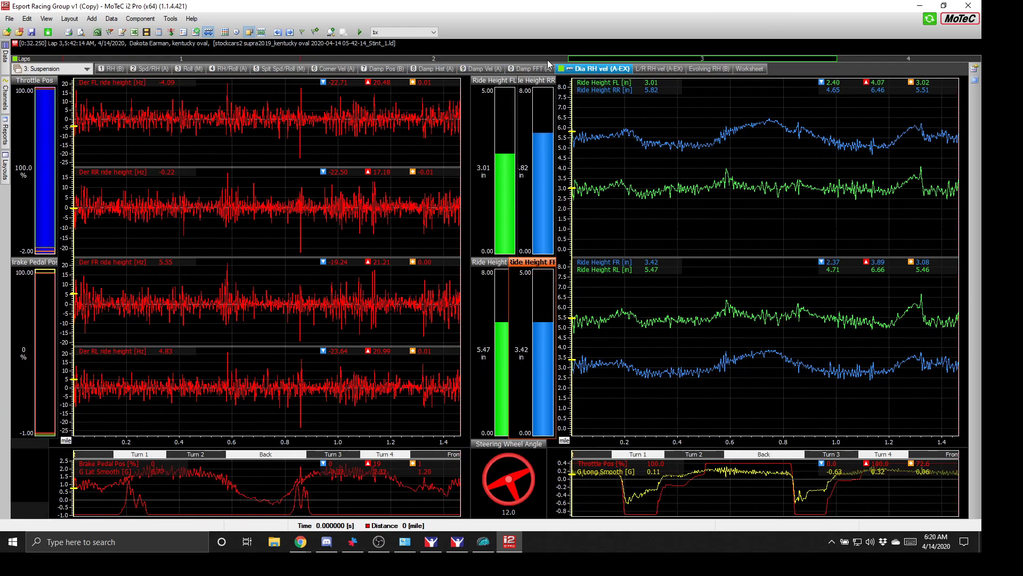
click(51, 68)
click(53, 87)
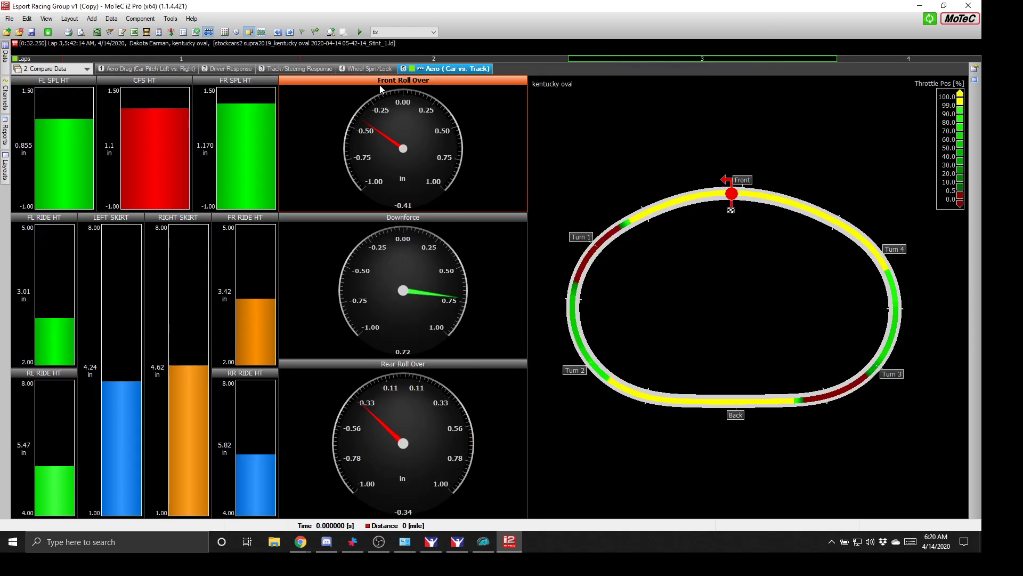
click(220, 69)
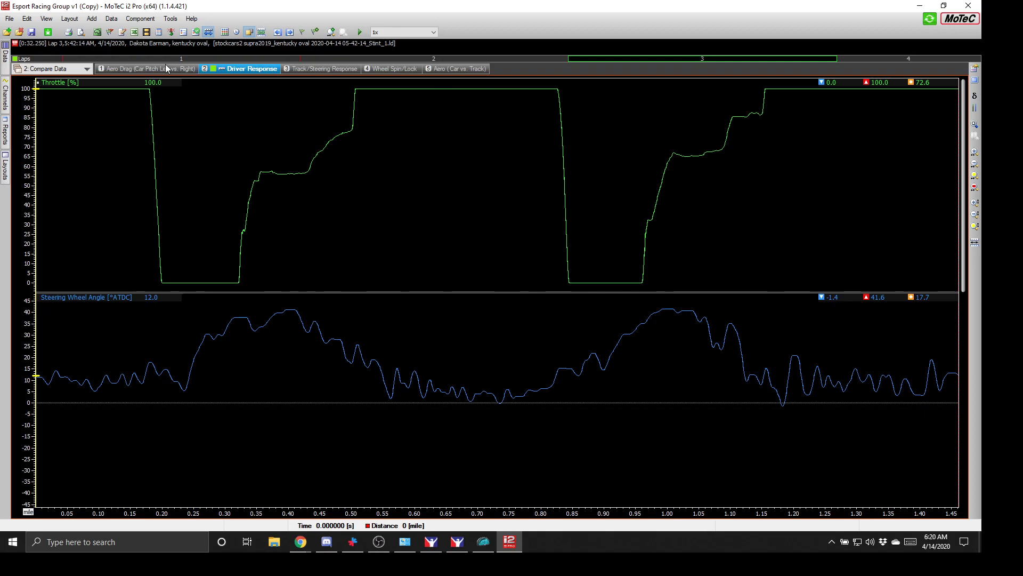
click(138, 70)
click(72, 72)
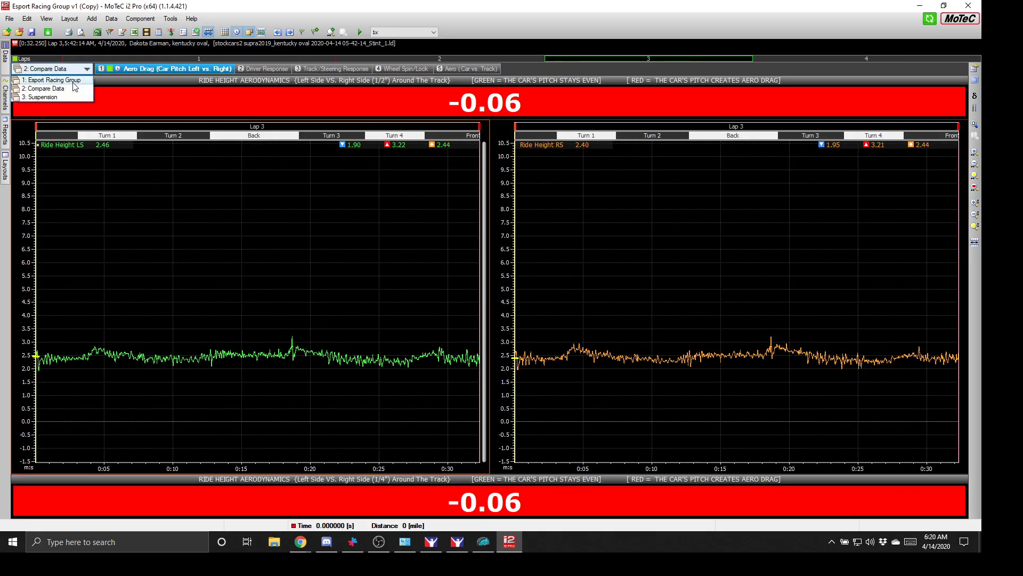
click(72, 81)
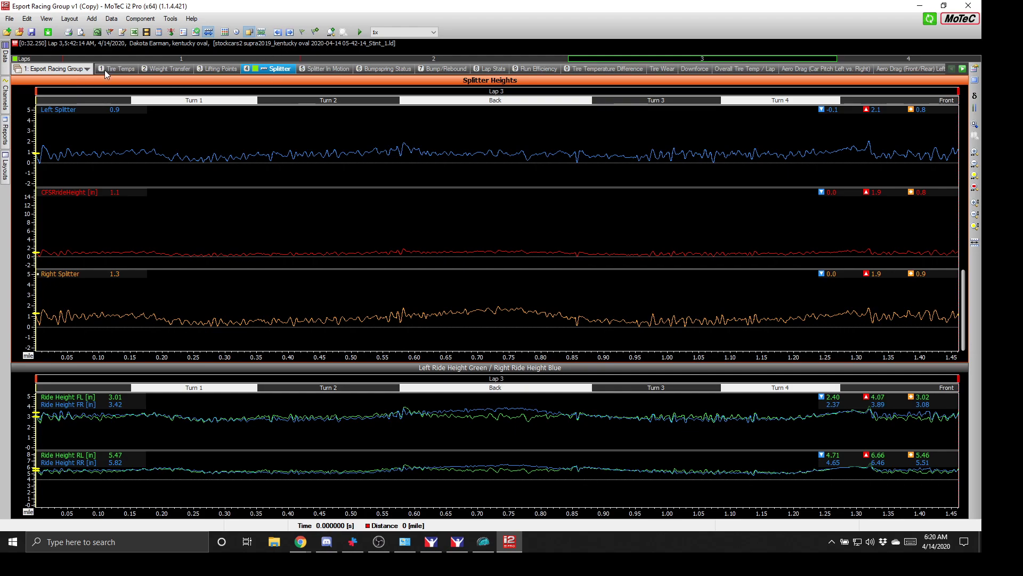
- Browse the Splitter In Motion, Bumpspring Status, Lap Stats and Weight Transfer worksheets
click(124, 69)
click(231, 69)
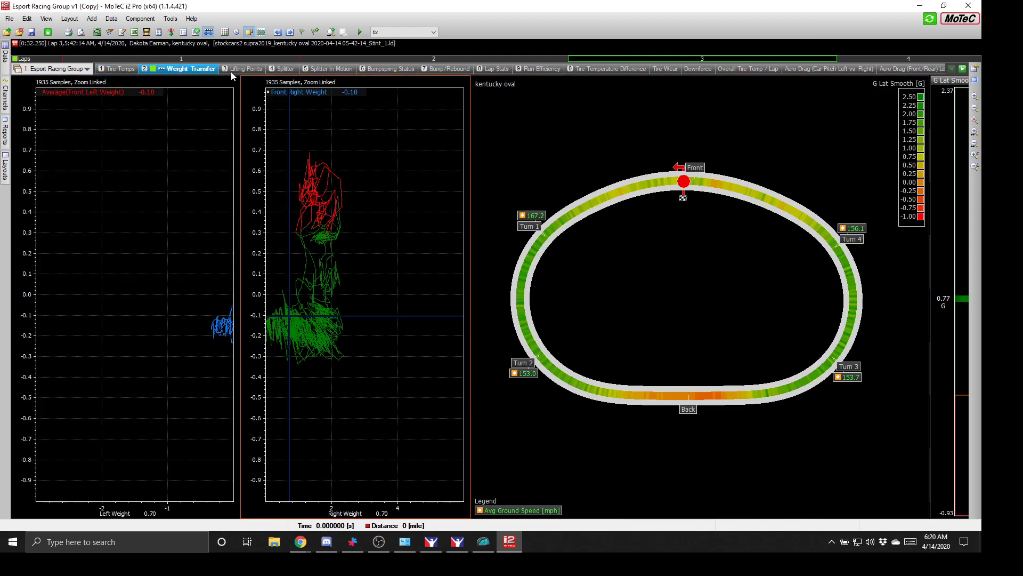
click(323, 70)
click(283, 69)
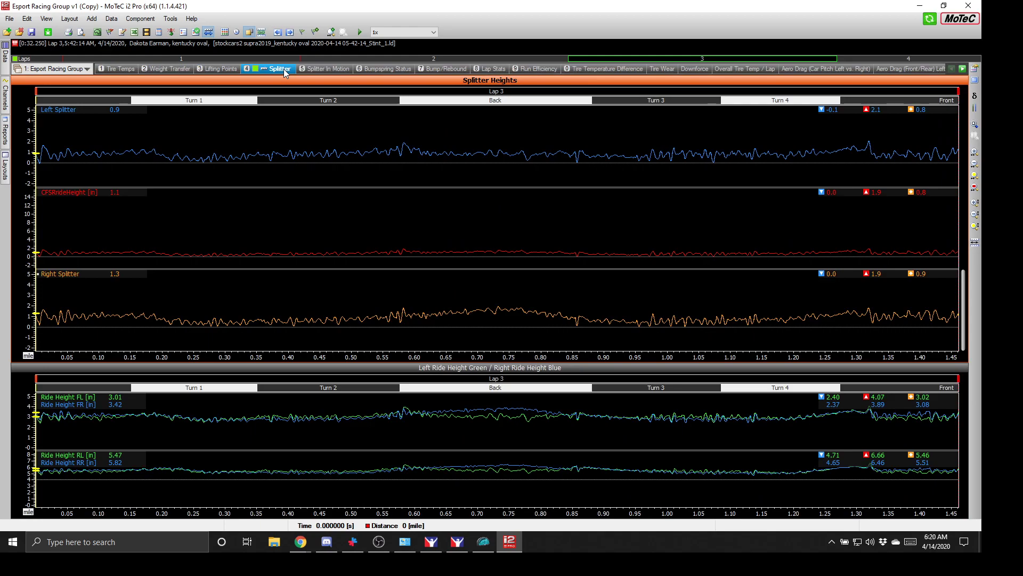
click(317, 68)
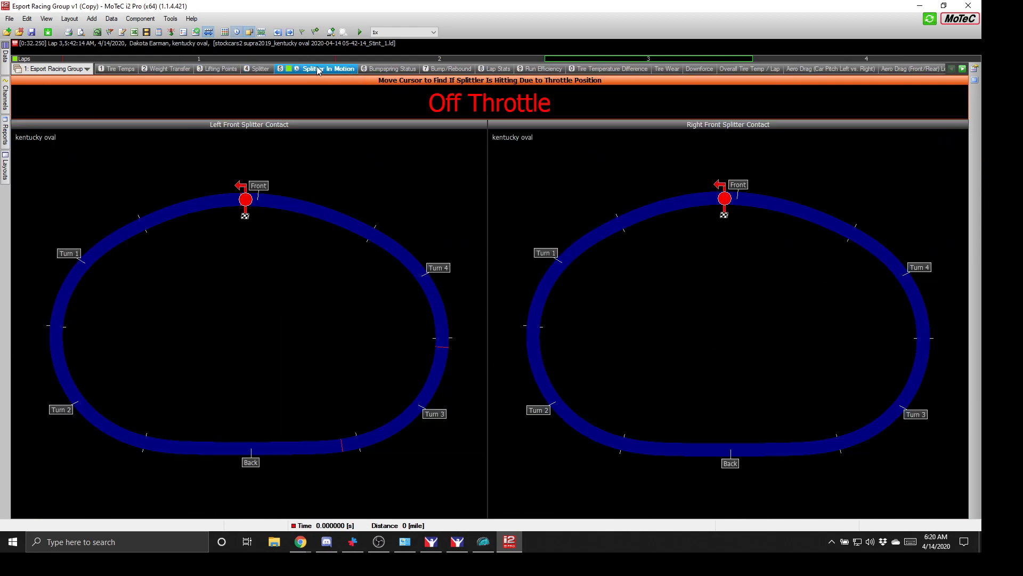
click(375, 70)
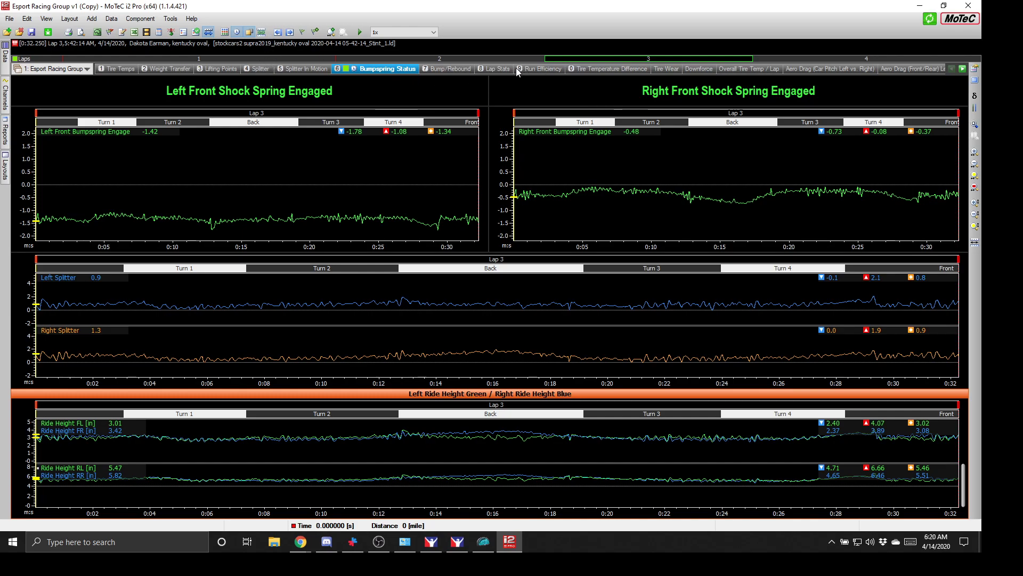
click(499, 69)
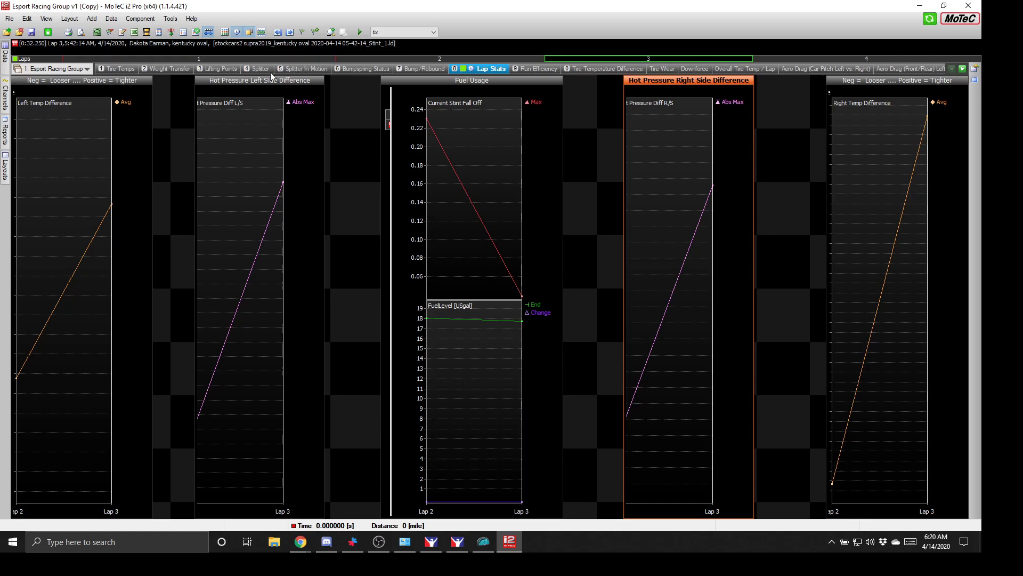
click(226, 71)
click(181, 71)
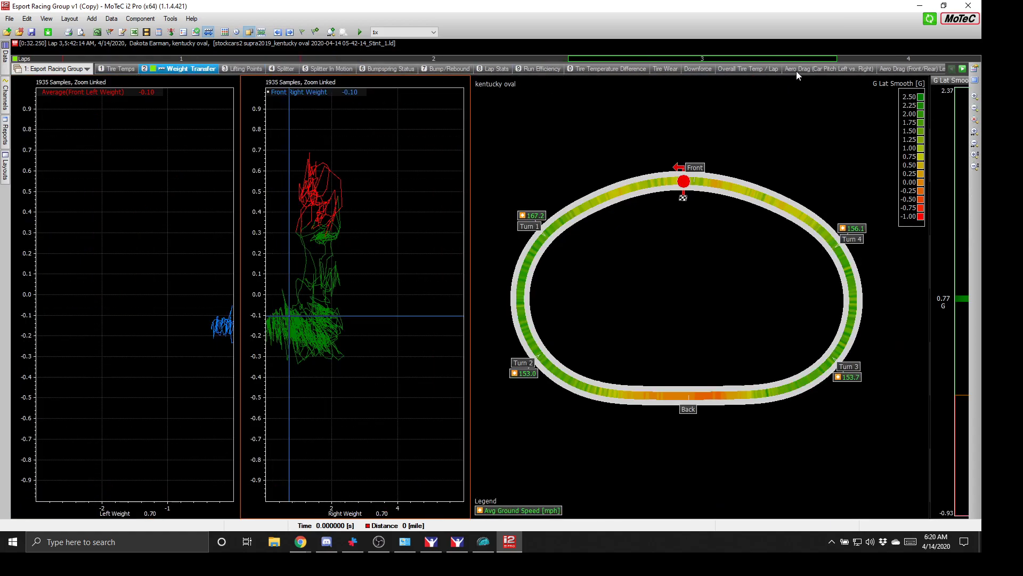
- Check the Downforce, Tire Wear, Tire Temperature Difference and Run Efficiency worksheets, then select Lap Stats' Fuel Usage pane
click(696, 68)
click(638, 68)
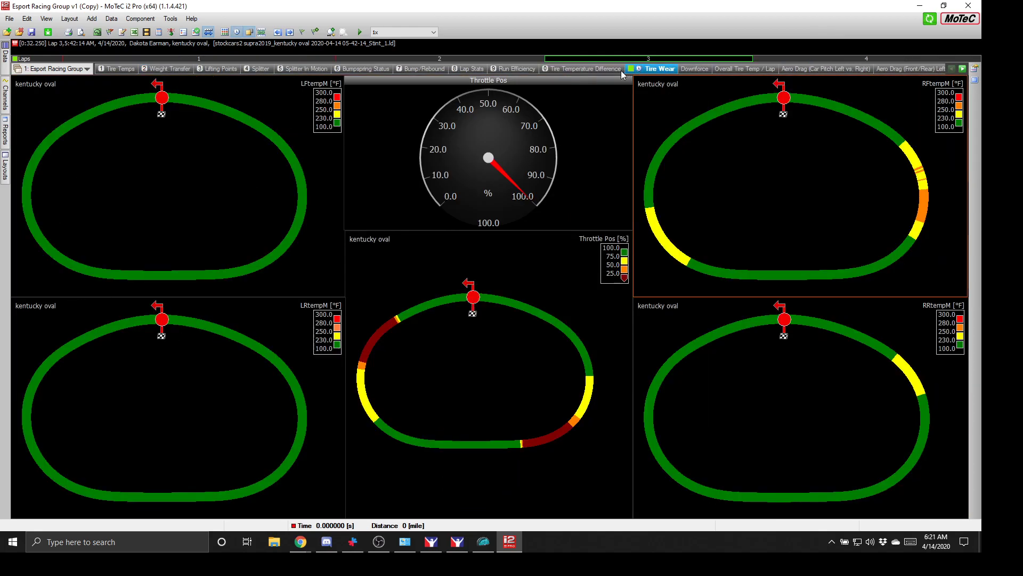
click(596, 69)
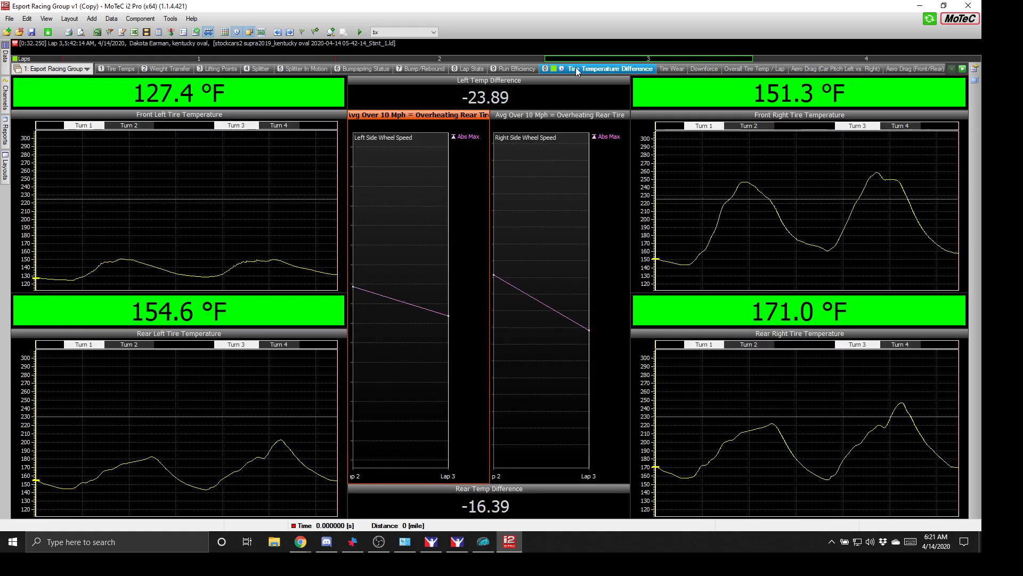
click(524, 68)
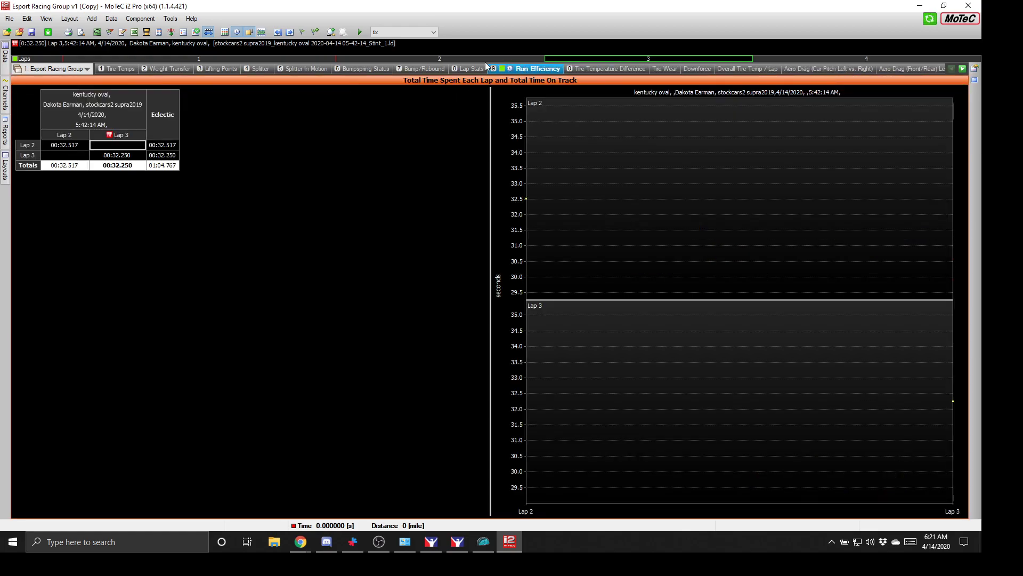
click(471, 67)
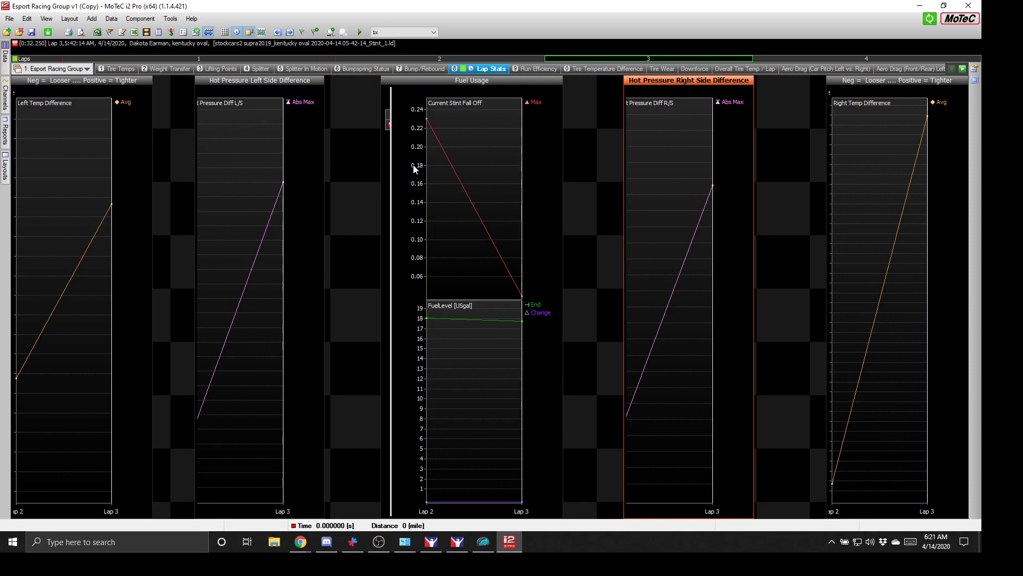
click(386, 171)
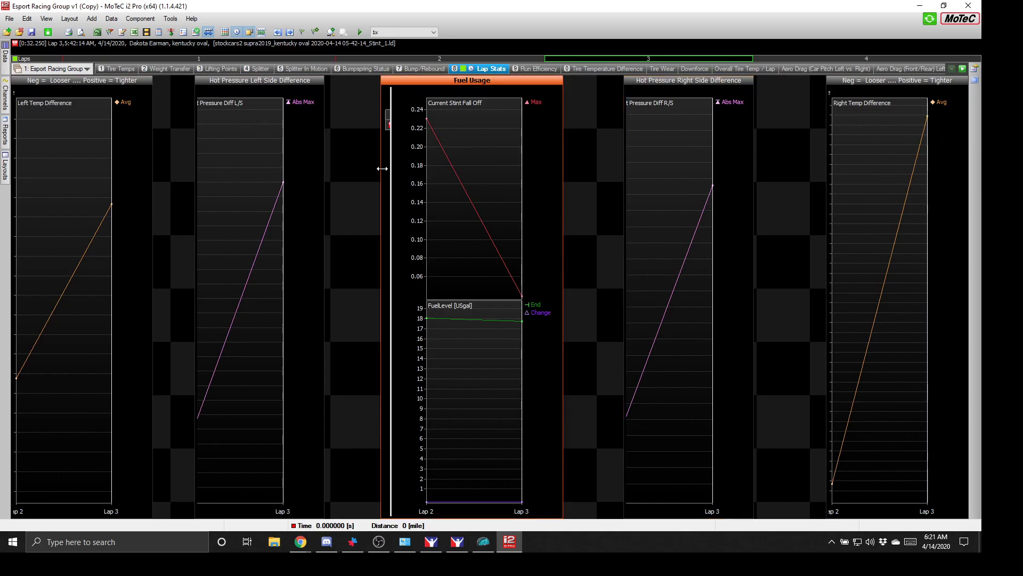
- Drag the Fuel Usage pane's left border leftward to reveal the lap 2–3 fuel table
drag(379, 169, 169, 184)
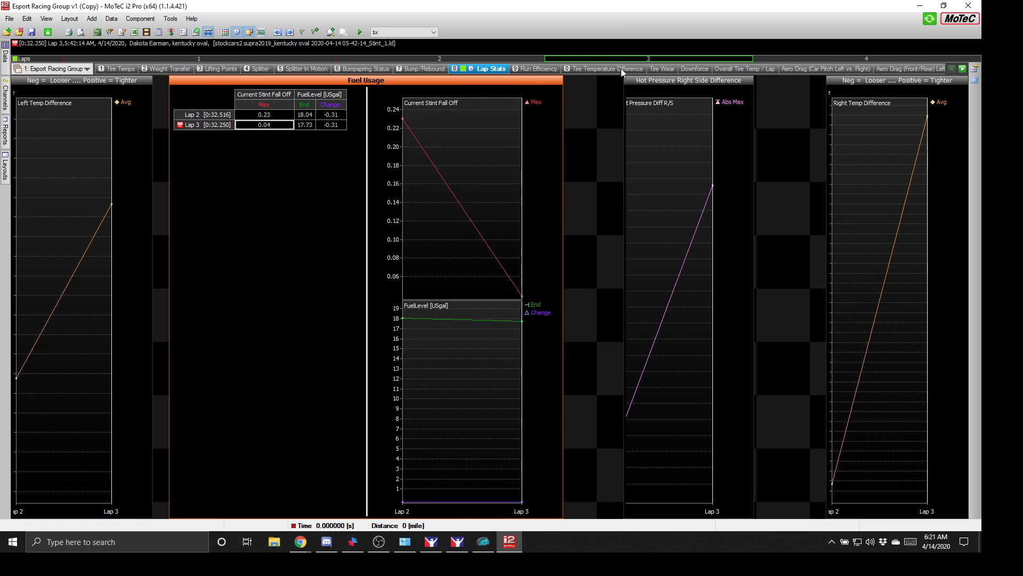
- Go from the Tire Wear and Downforce worksheets to the Splitter Heights worksheet
click(658, 69)
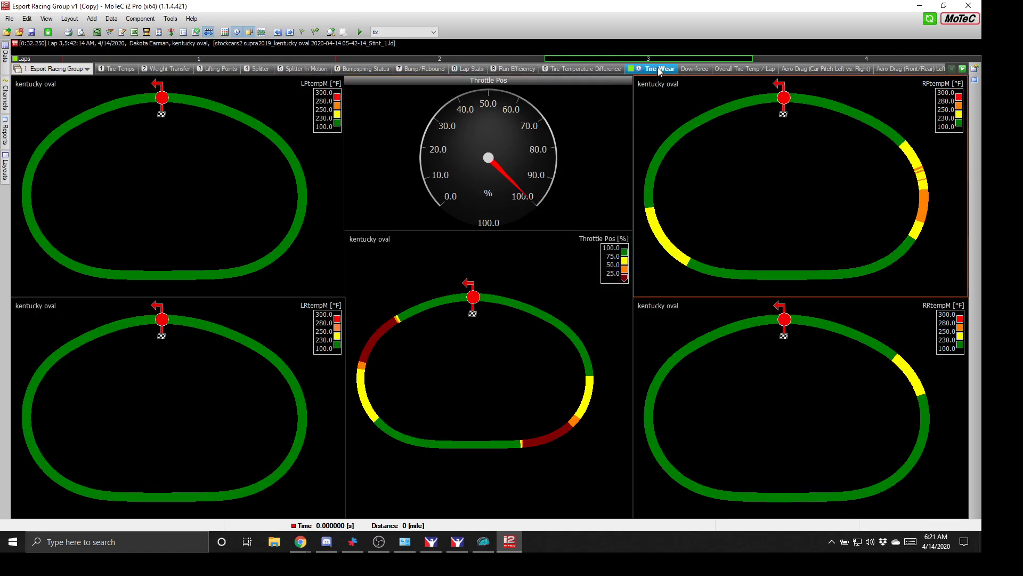
click(701, 68)
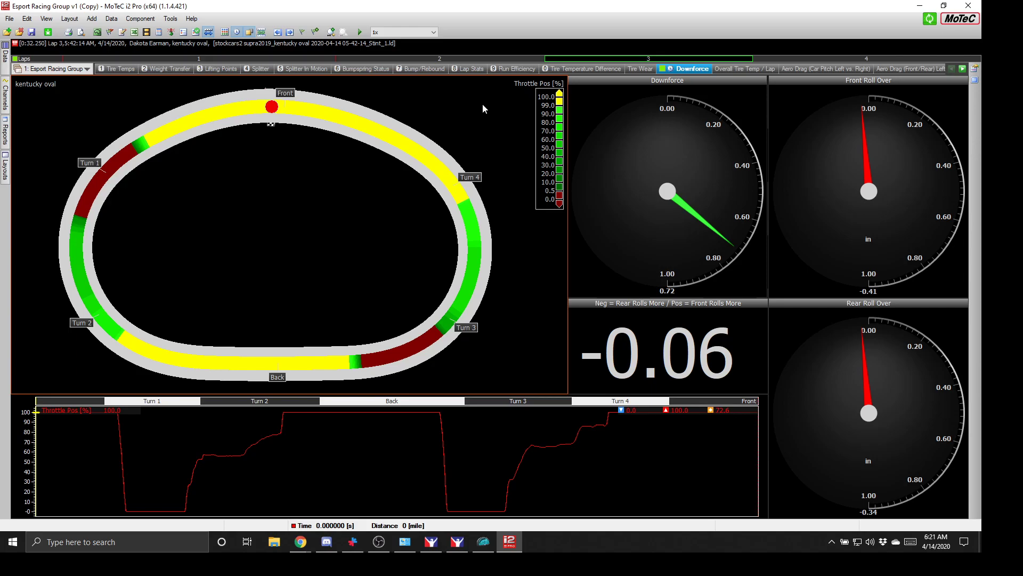
click(261, 69)
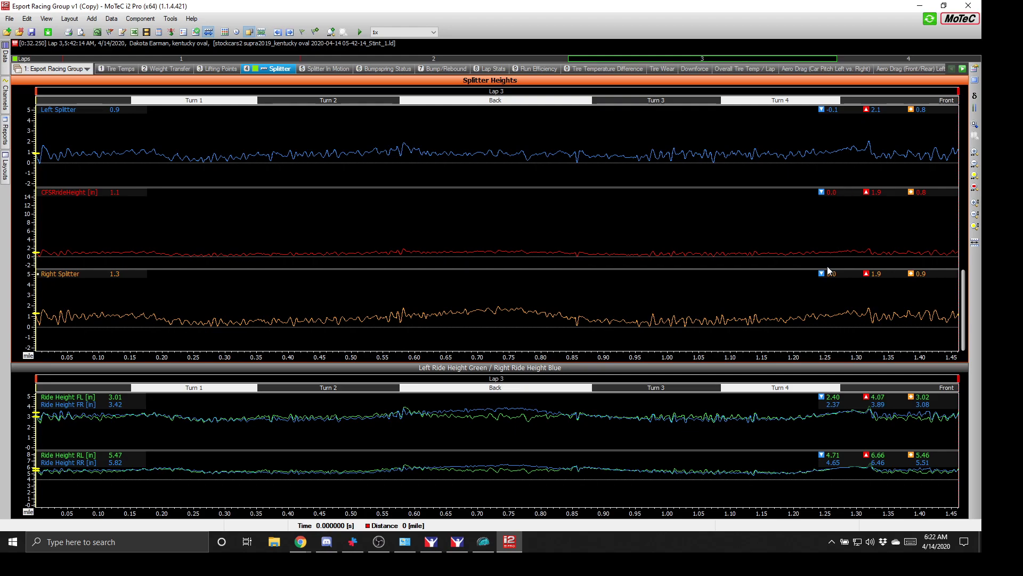
- Jump to the Left Splitter peak and Right Splitter minimum, then read heights at 0.85 mile
mouse_move(830, 278)
mouse_move(830, 112)
click(877, 112)
click(832, 276)
click(576, 179)
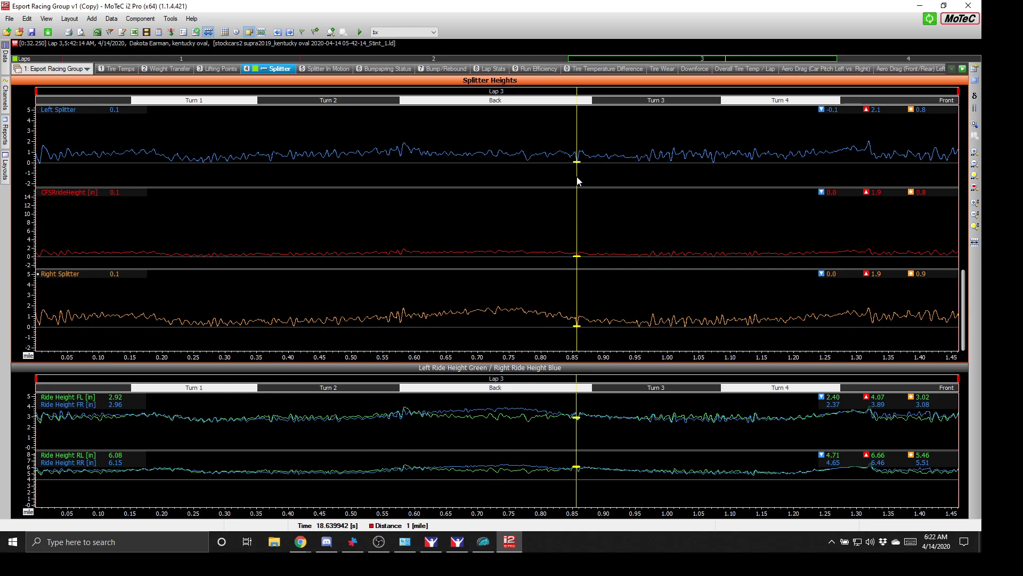
click(577, 183)
- Zoom lap 3 to about 0.71–1.05 mile, move the cursor toward Turn 3, then show lap 4
drag(569, 59, 657, 61)
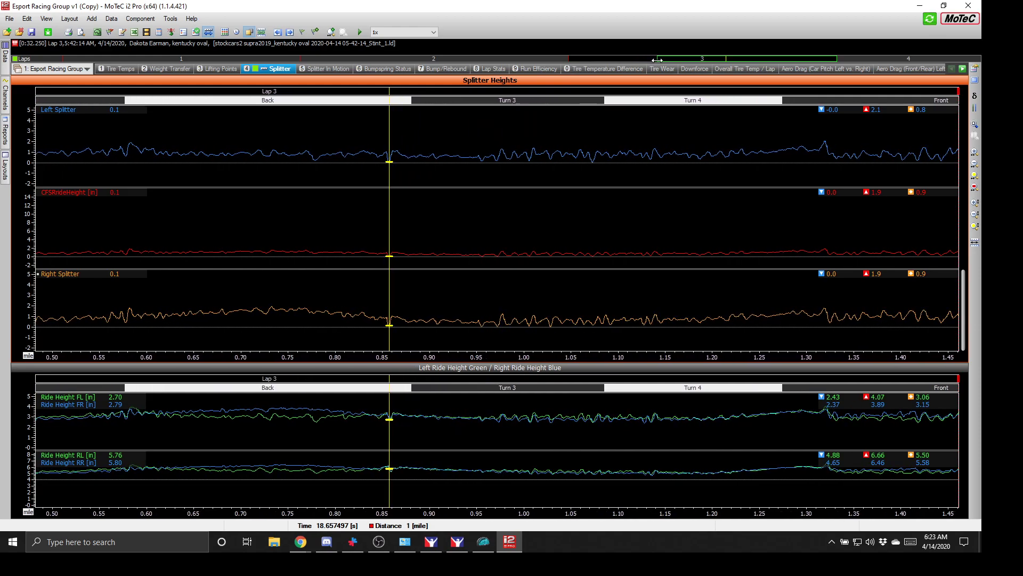
drag(835, 60, 779, 60)
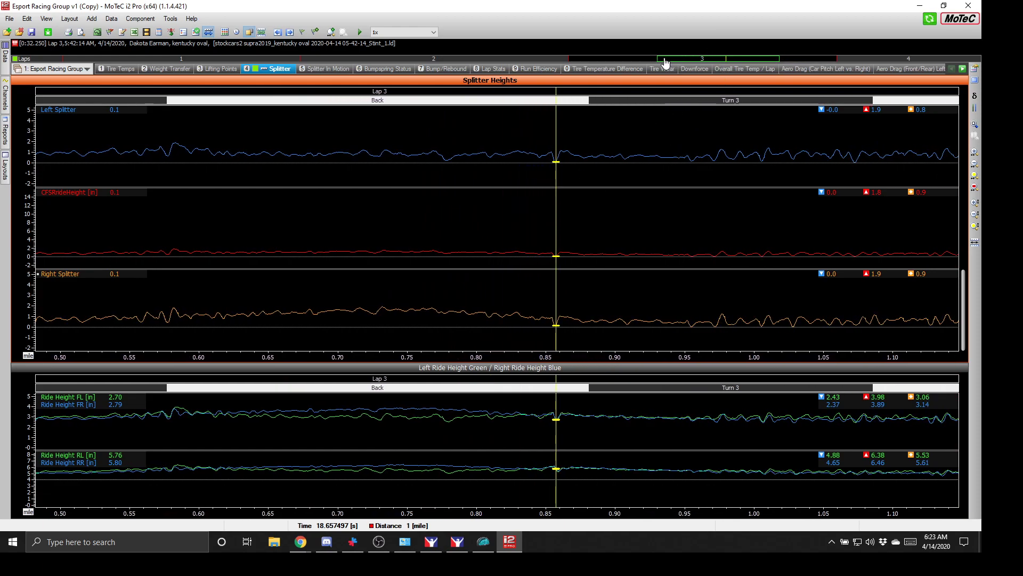
drag(661, 58, 699, 59)
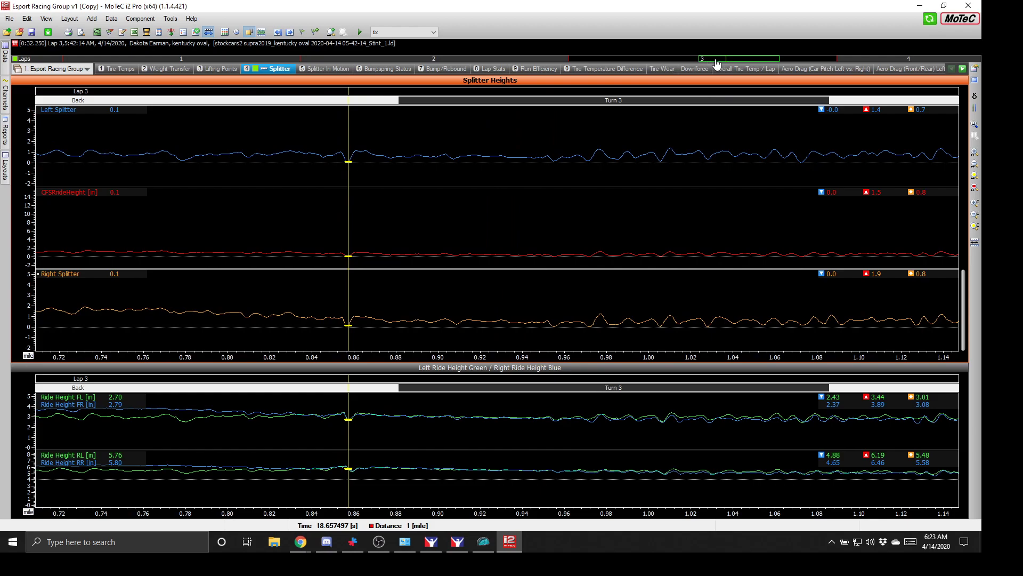
drag(778, 58, 761, 58)
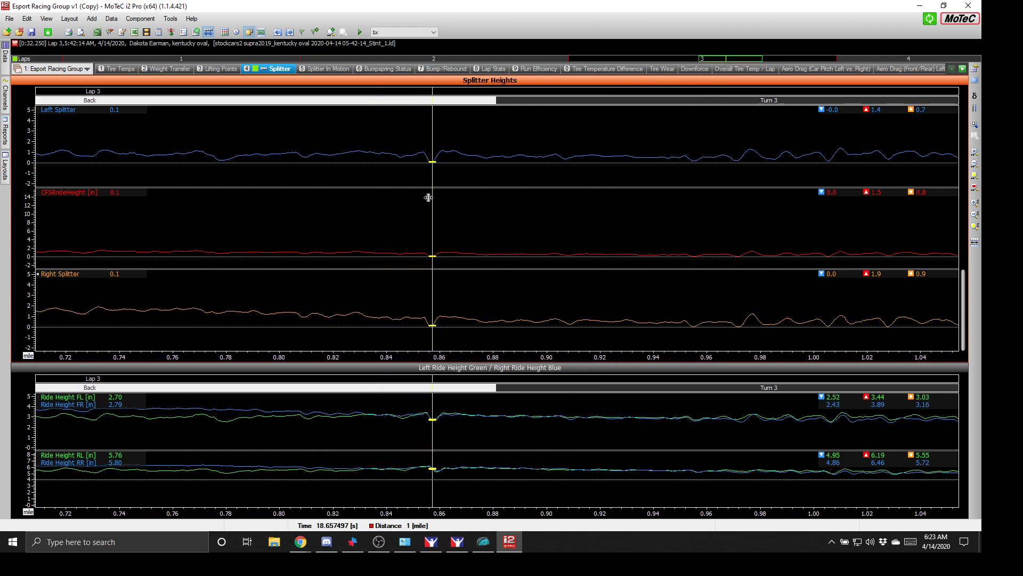
drag(432, 197, 432, 202)
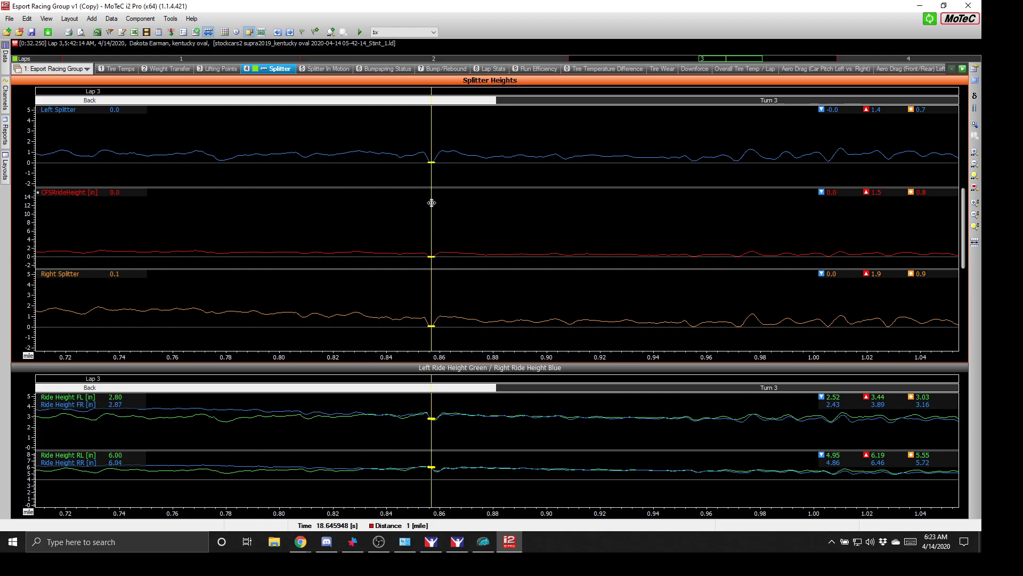
drag(431, 201, 711, 189)
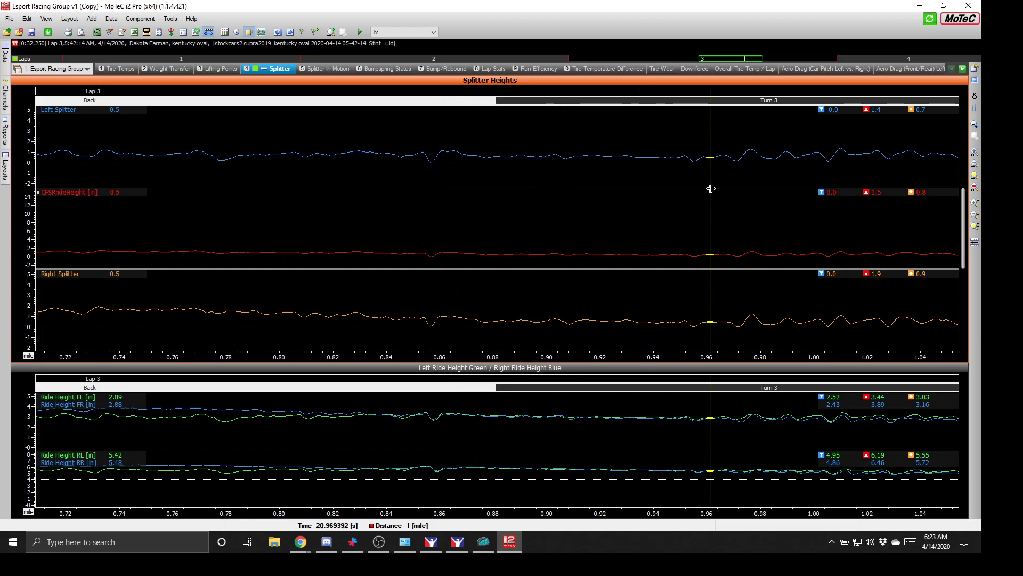
click(669, 59)
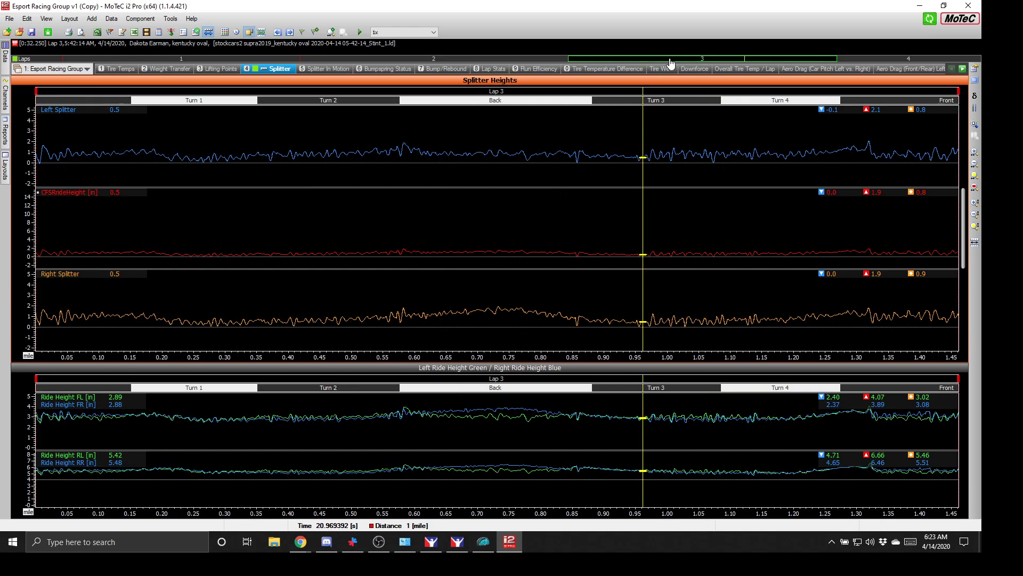
click(873, 59)
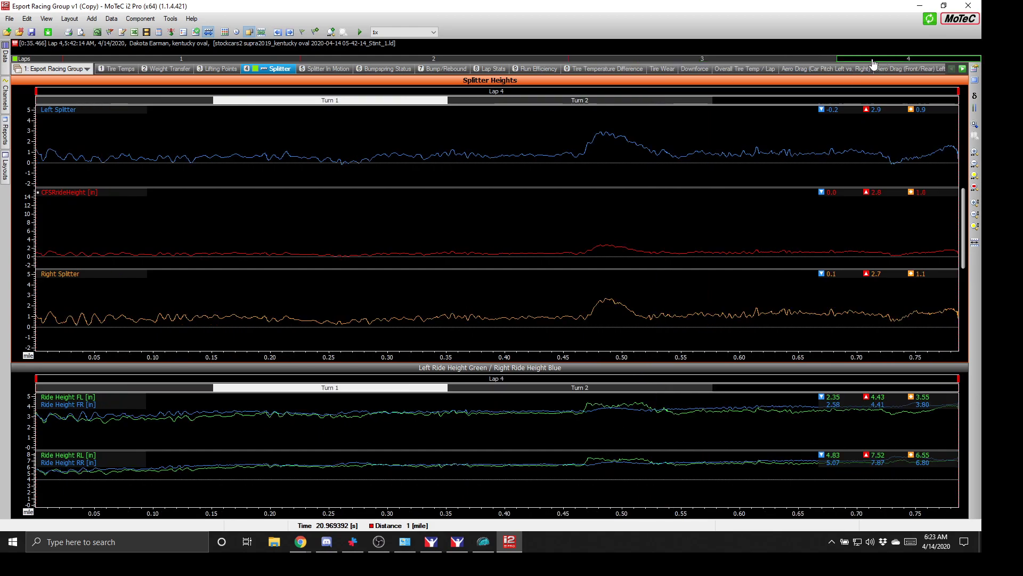
- Switch the graphs to lap 2 and bring up the Open Log File(s) dialog
click(493, 58)
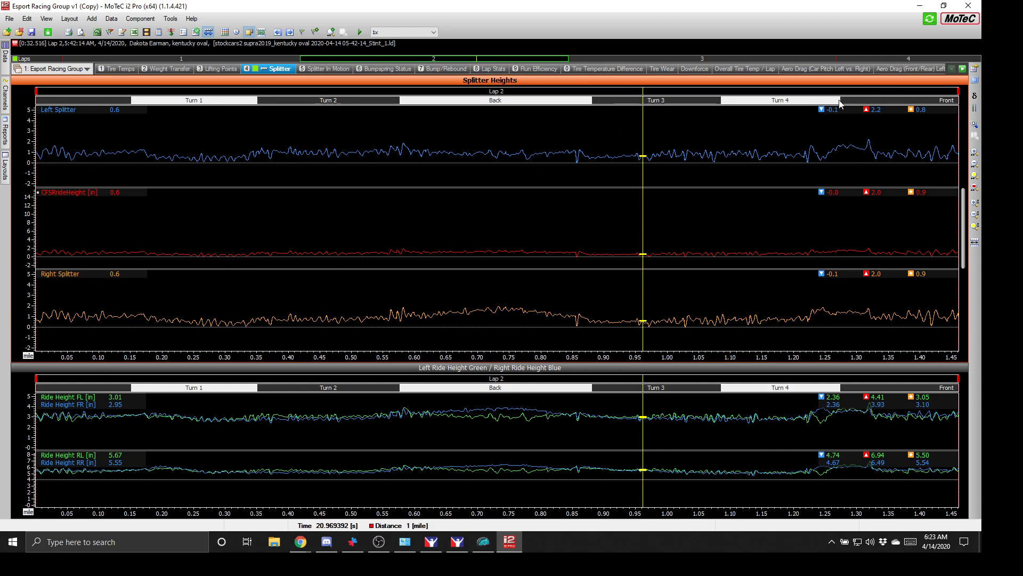
click(7, 33)
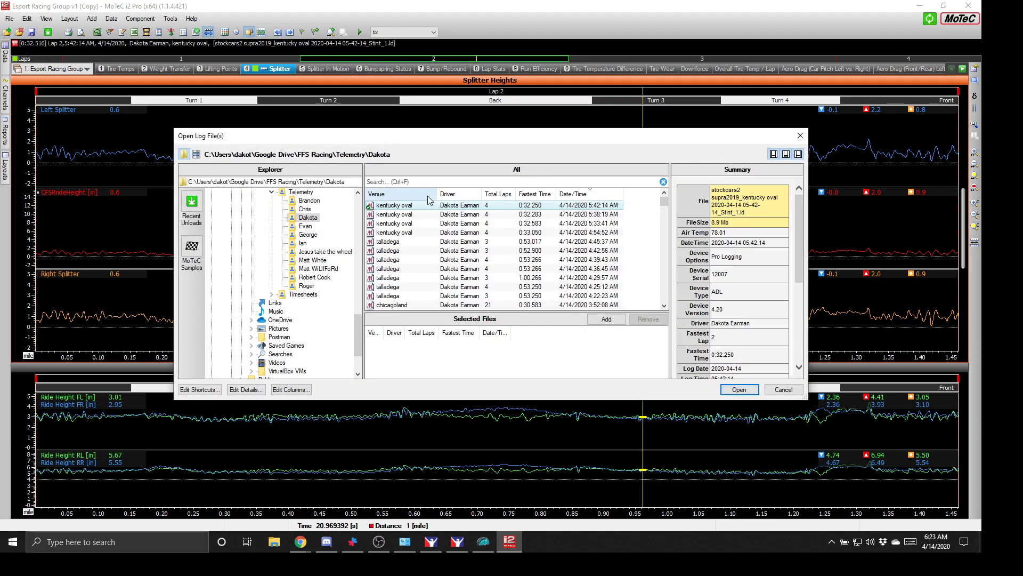
- View the file list's Edit Columns settings without changes, then cancel the Open Log File(s) dialog
right_click(427, 196)
click(460, 205)
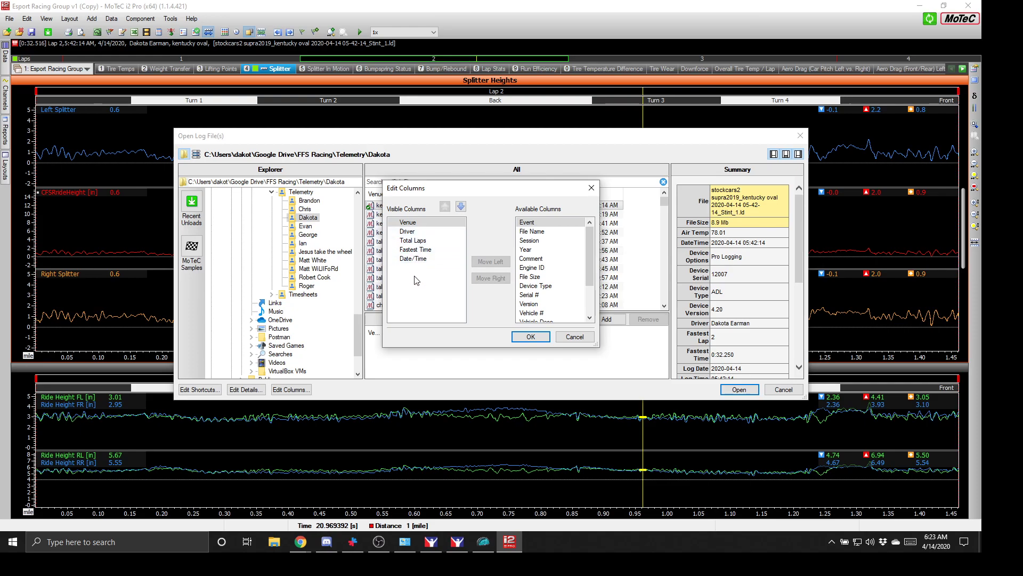
click(572, 338)
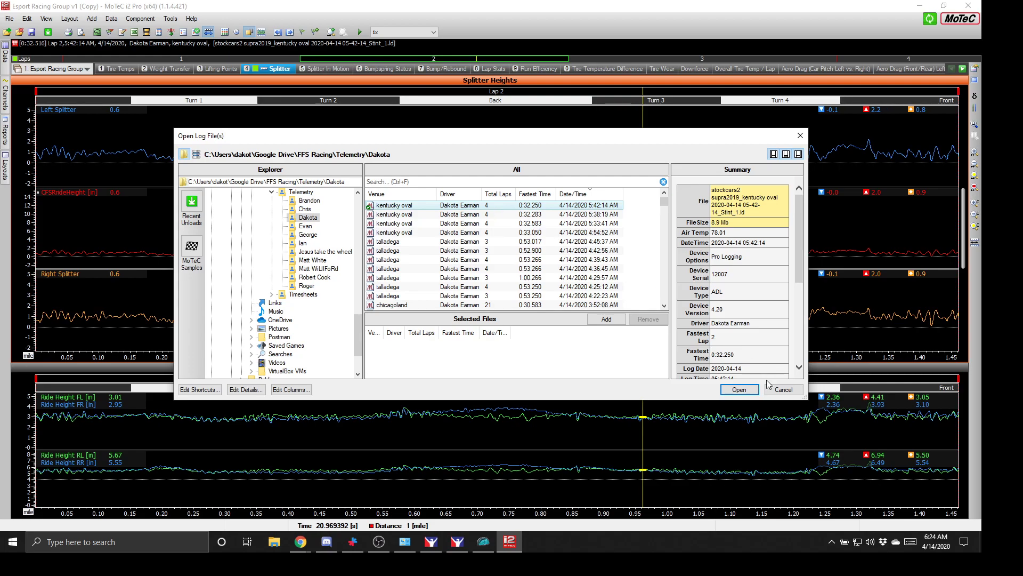
click(781, 389)
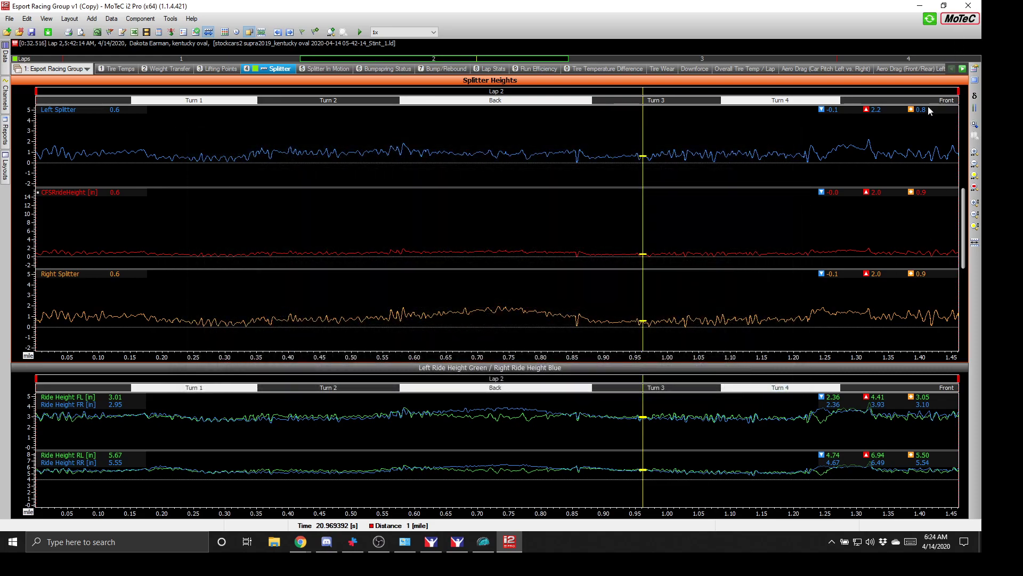
- Return to lap 3 and read the splitter heights at about 1.10 mile near Turn 4
click(875, 58)
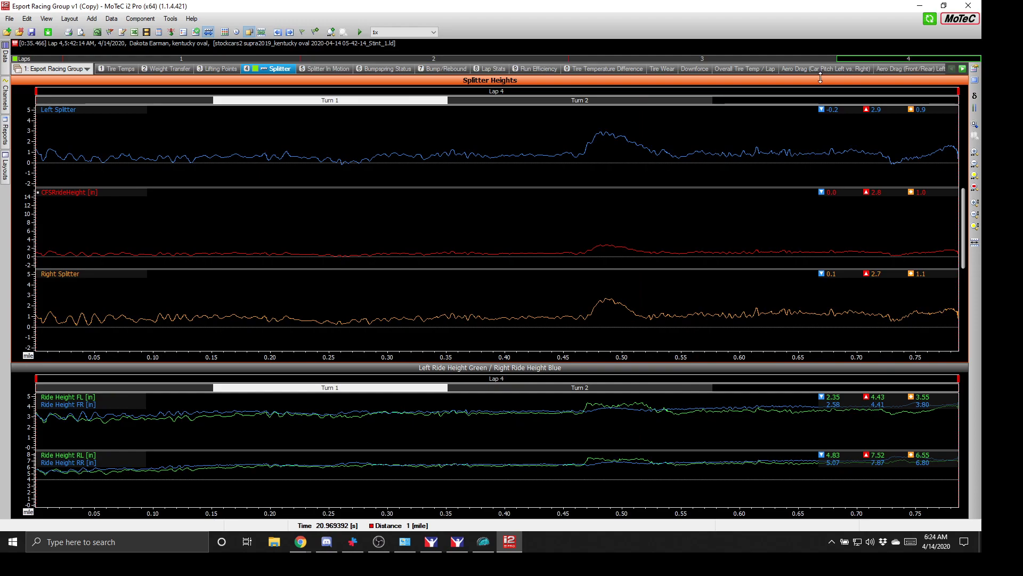
click(666, 59)
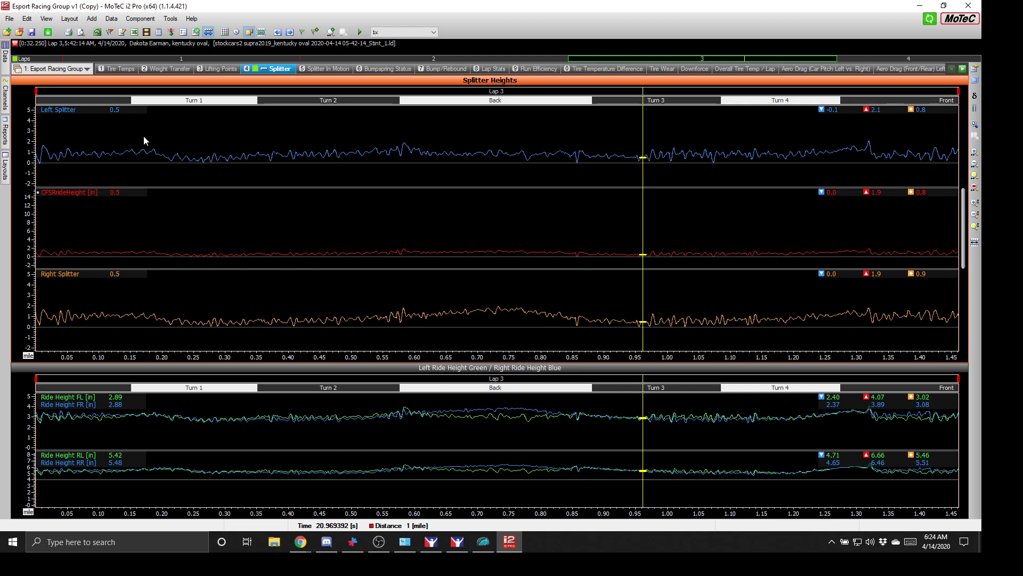
drag(136, 142, 727, 241)
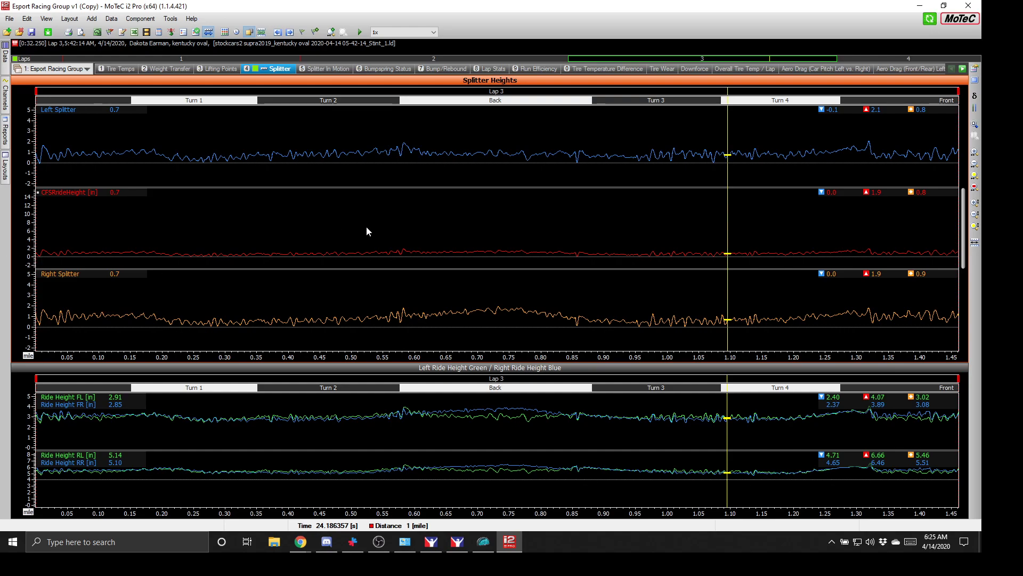
mouse_move(831, 278)
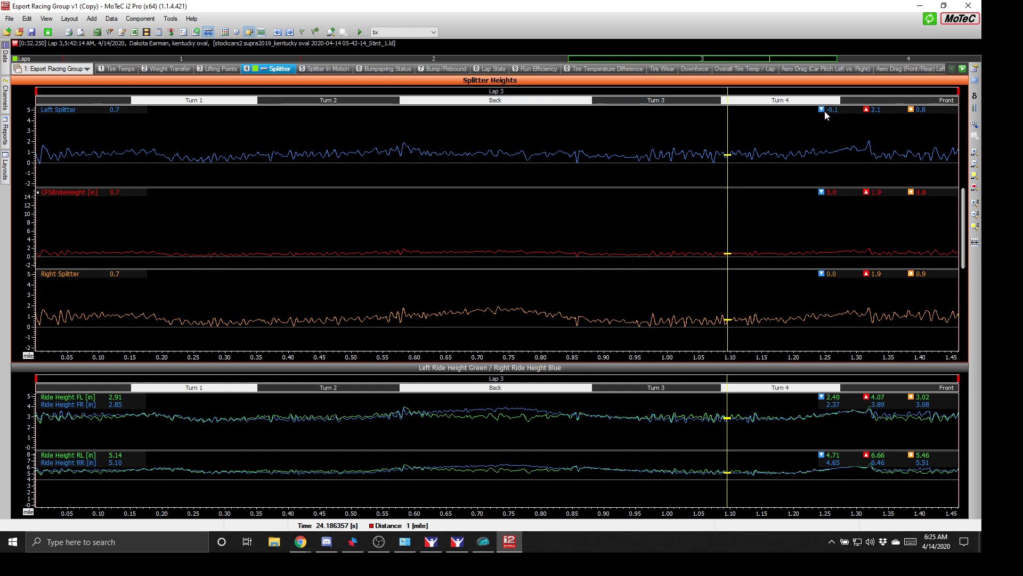